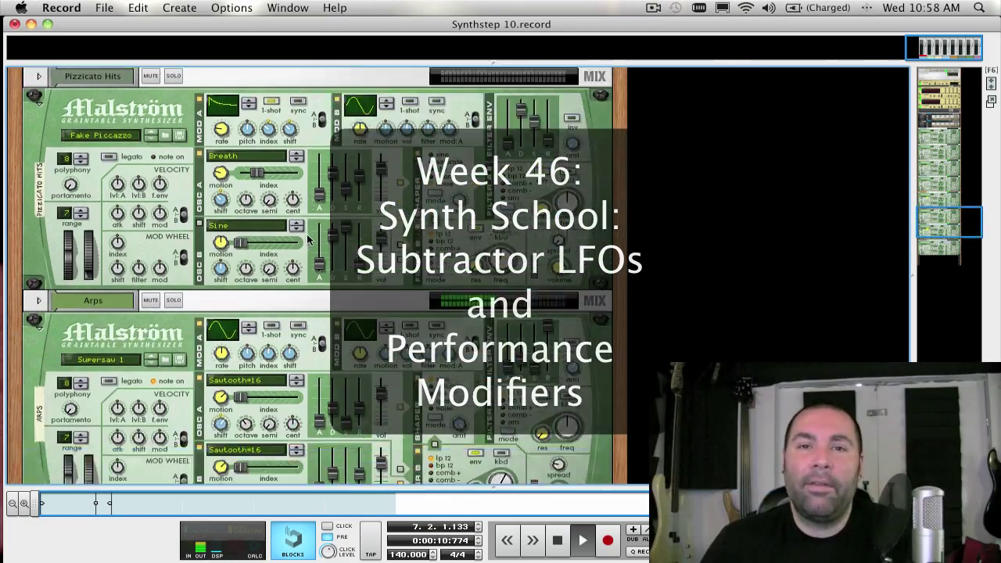
Step: Look through the Malström and Combinator devices in the rack while the song plays
scroll(307, 239, "down", 3)
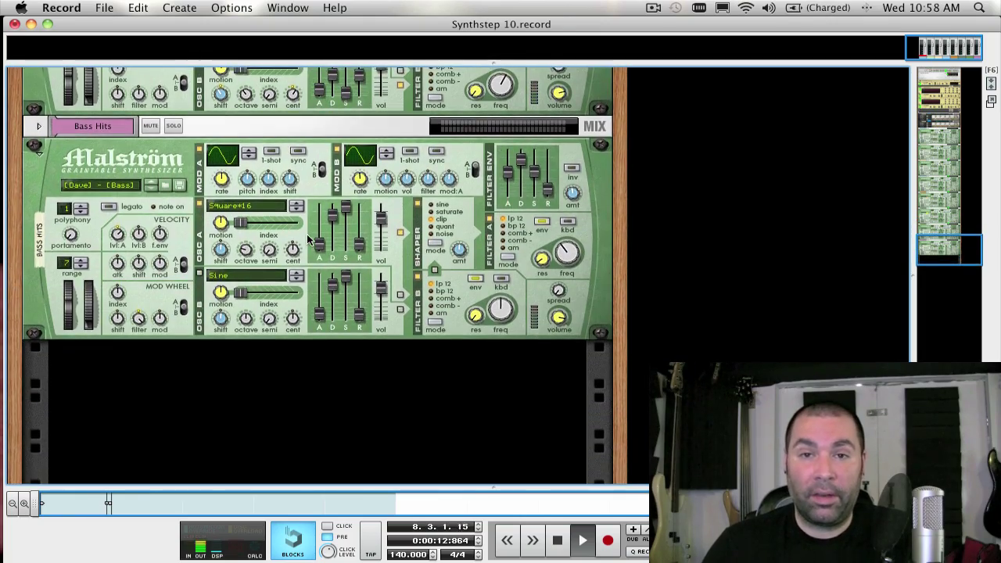
scroll(307, 240, "up", 10)
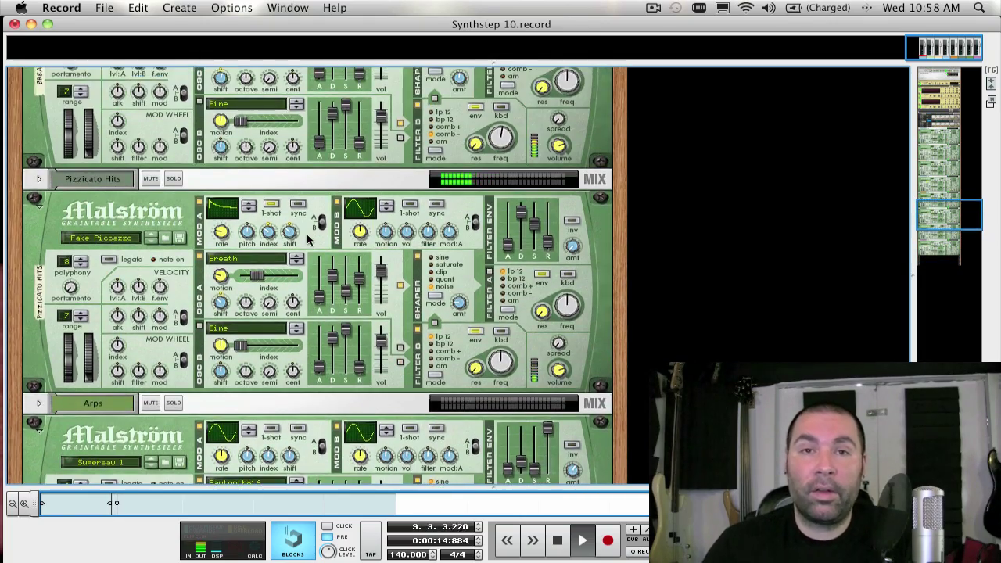
scroll(309, 239, "up", 12)
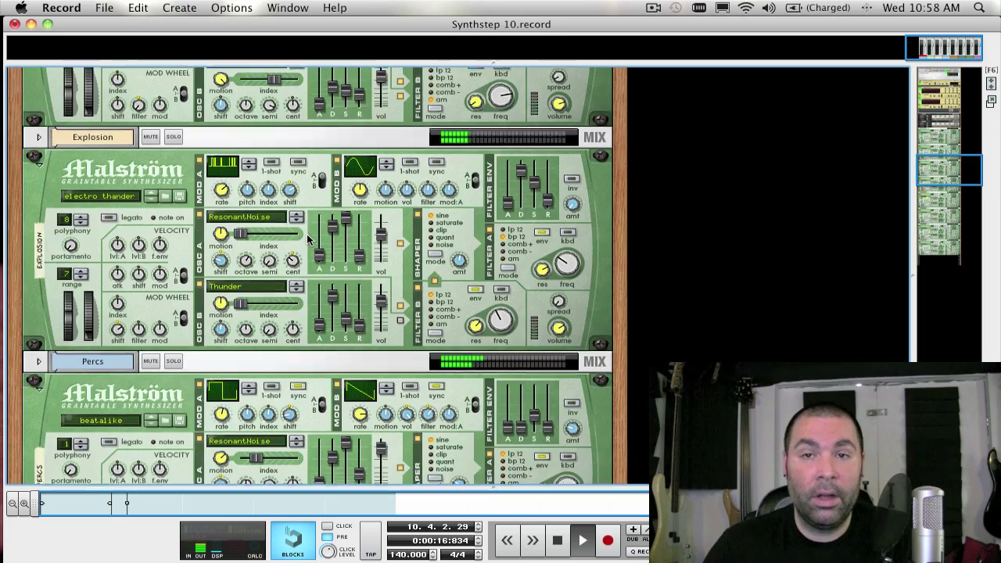
scroll(309, 238, "up", 8)
scroll(309, 240, "up", 2)
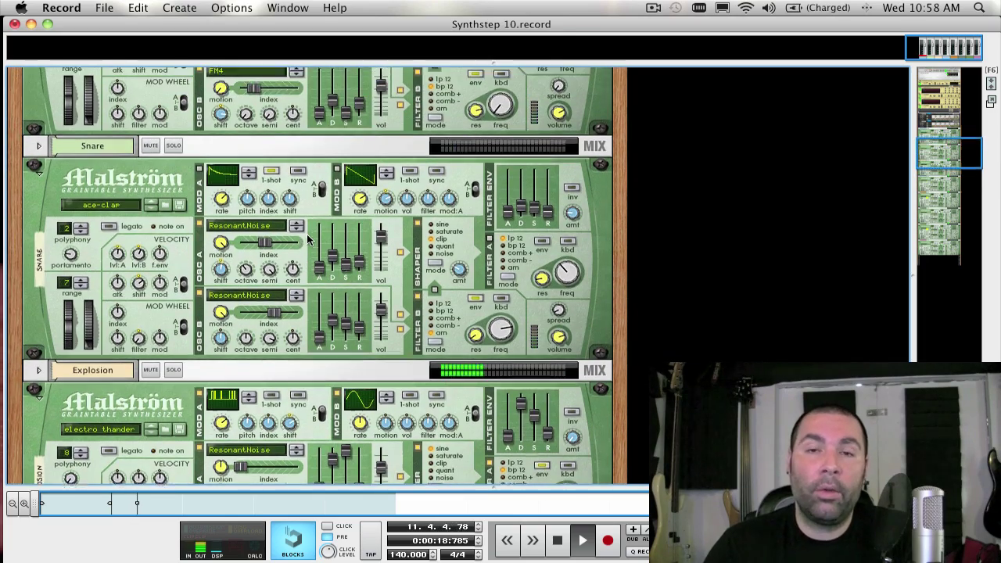
scroll(307, 239, "up", 15)
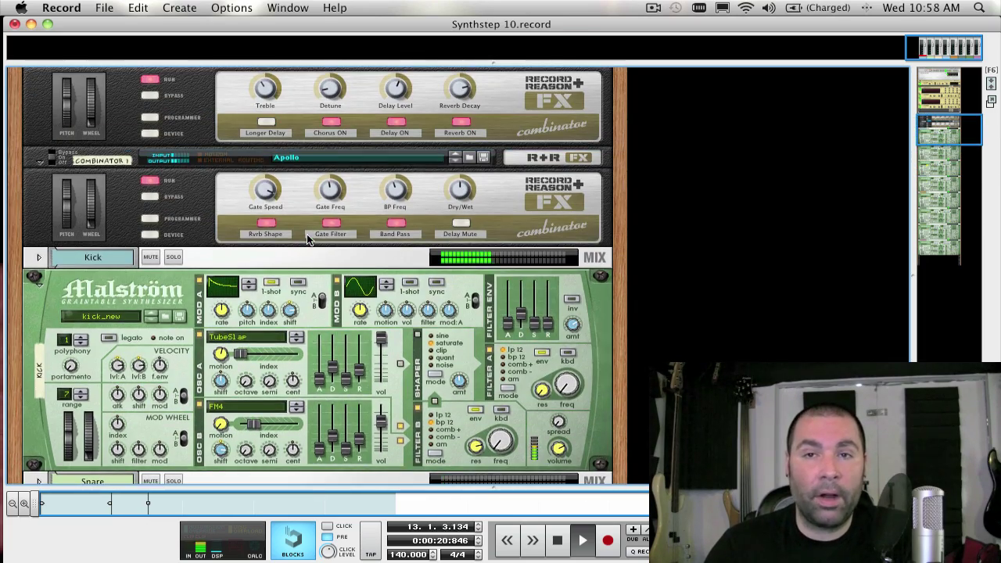
scroll(306, 233, "down", 4)
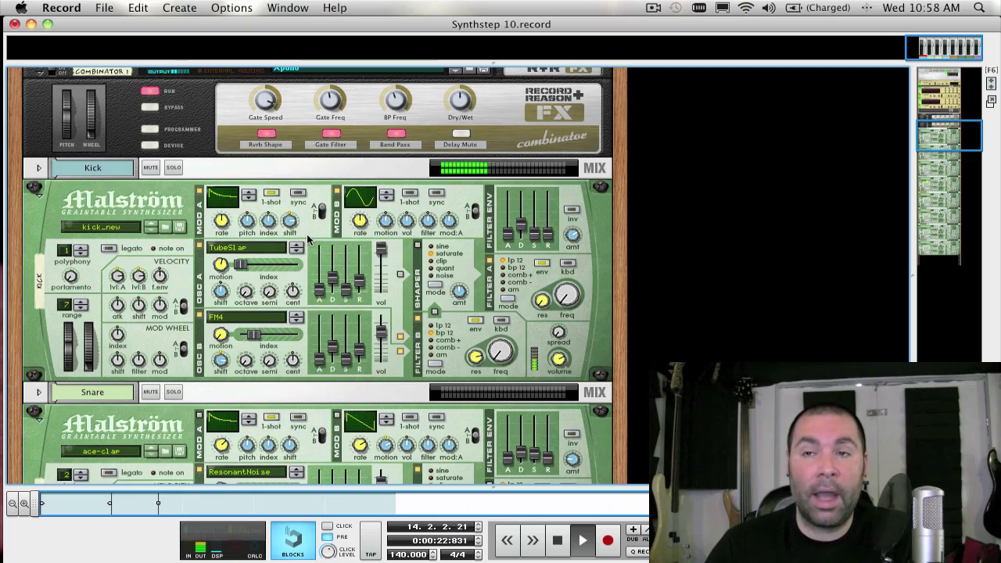
scroll(308, 239, "down", 12)
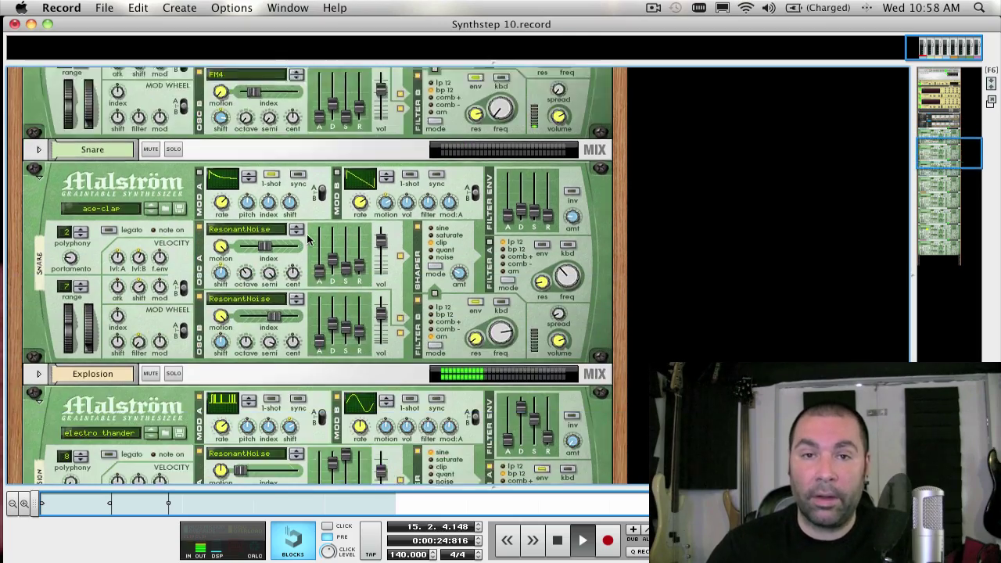
scroll(308, 238, "down", 7)
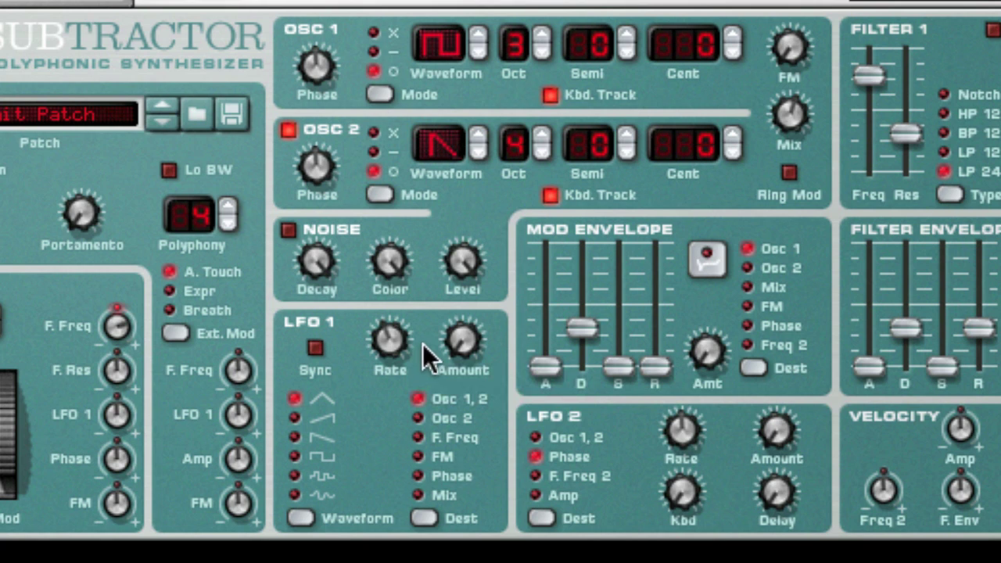
Step: Route LFO 1 to the filter frequency and raise its amount to 102
left_click(418, 434)
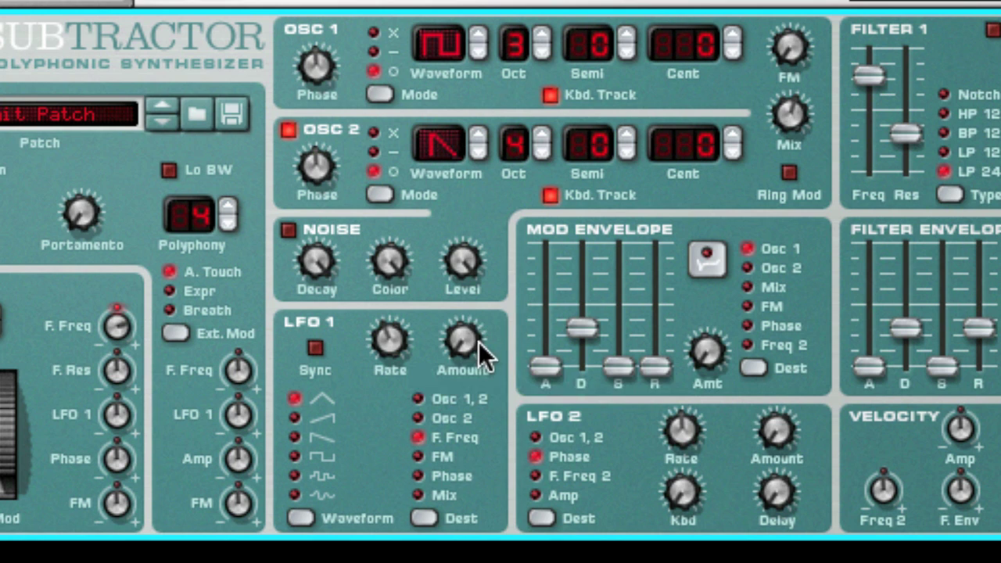
left_click_drag(475, 335, 454, 259)
mouse_move(387, 342)
left_mouse_down()
mouse_move(388, 325)
mouse_move(392, 347)
left_mouse_up()
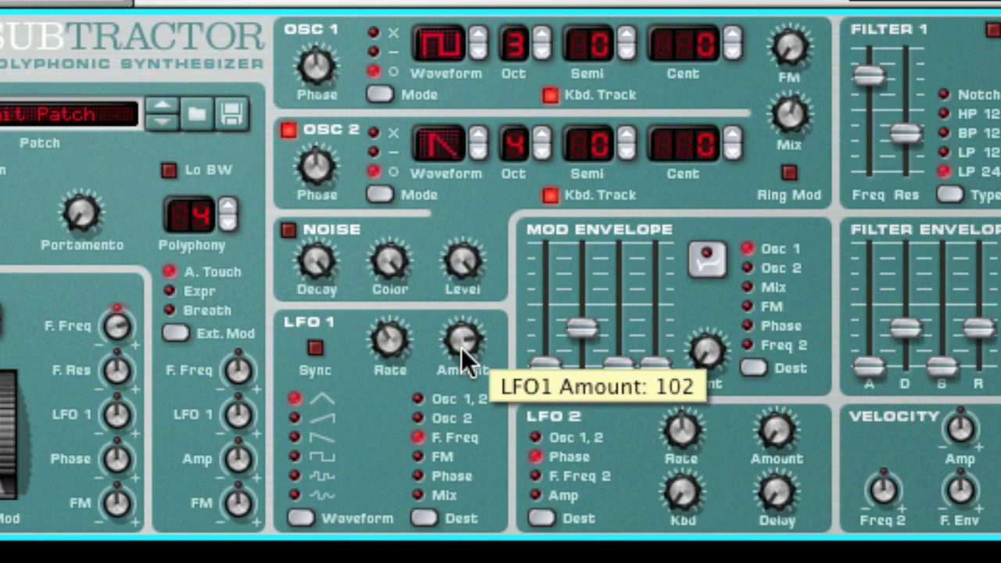
Step: Route LFO 1 to Osc 1, 2, set its rate to 81 and lower its amount
left_click(417, 402)
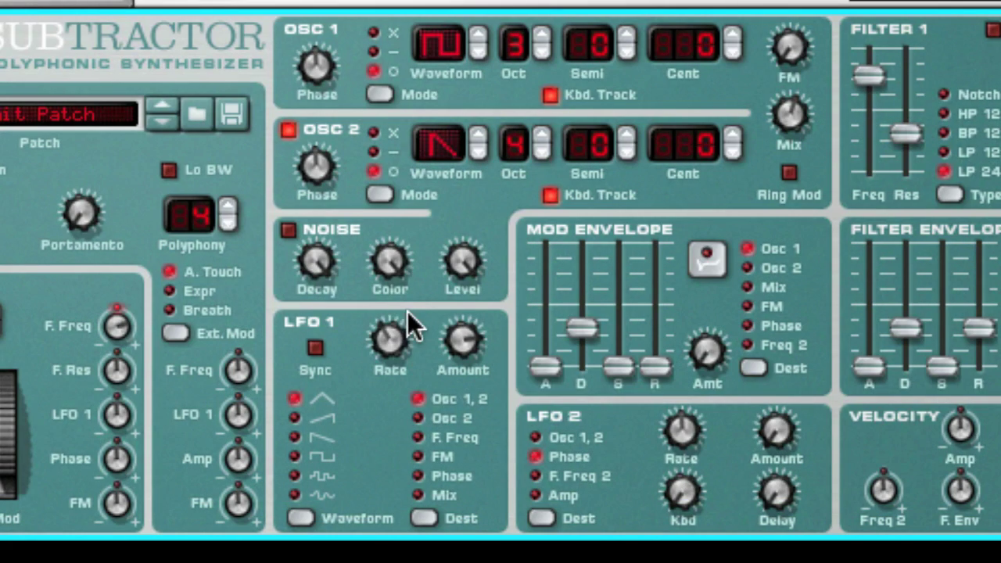
mouse_move(399, 322)
left_click_drag(399, 315, 393, 268)
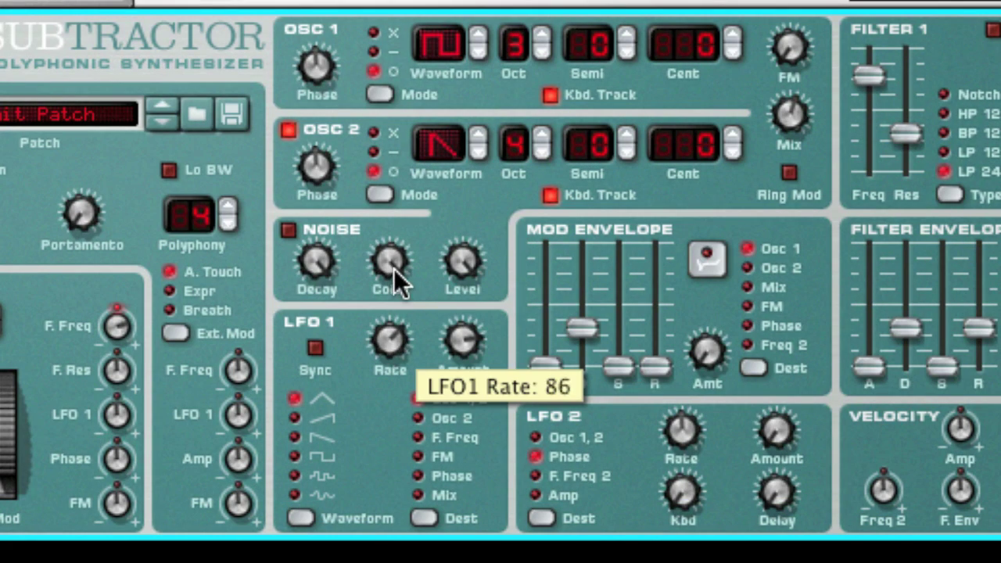
left_click_drag(453, 351, 484, 488)
mouse_move(375, 326)
left_mouse_down()
mouse_move(376, 356)
mouse_move(382, 325)
left_mouse_up()
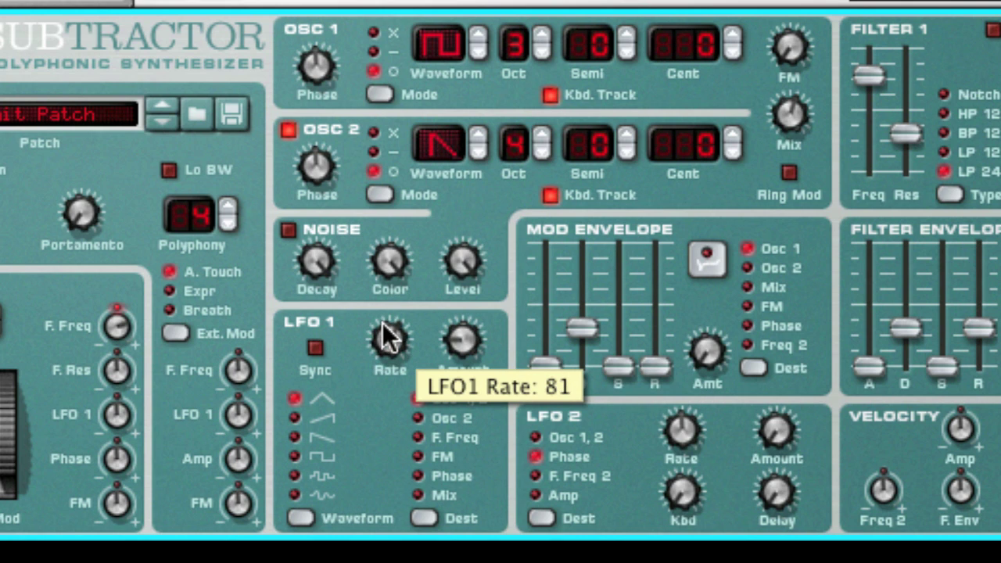
left_click_drag(476, 345, 476, 356)
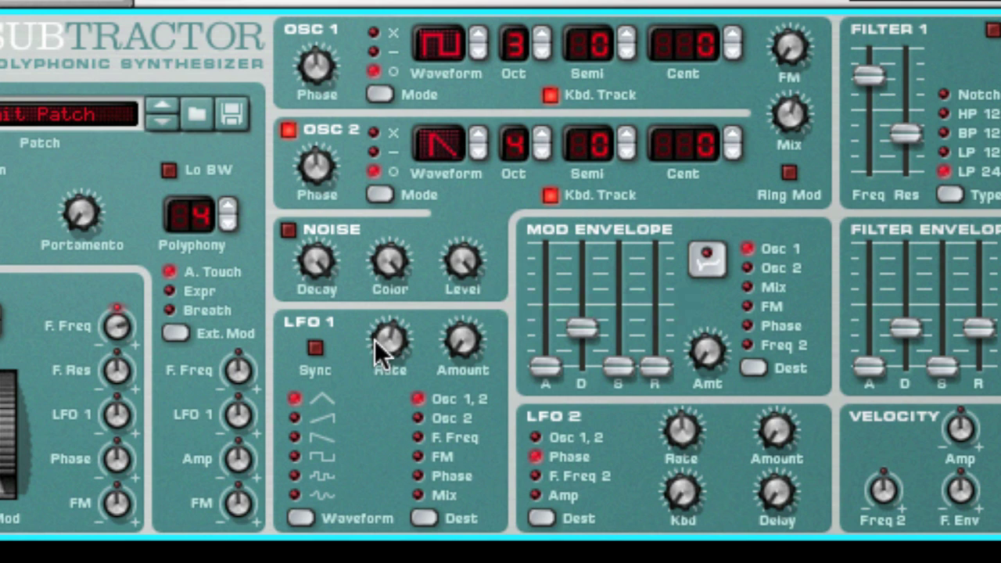
Step: Turn on sync for LFO 1 and try different synced rates with a raised amount
mouse_move(375, 340)
mouse_move(462, 347)
left_click(314, 347)
left_click_drag(400, 342, 404, 295)
mouse_move(392, 339)
left_click_drag(392, 339, 372, 353)
mouse_move(474, 314)
left_click_drag(472, 310, 471, 294)
Step: Route the synced LFO 1 to the filter frequency and try different rates and amounts
left_click(428, 437)
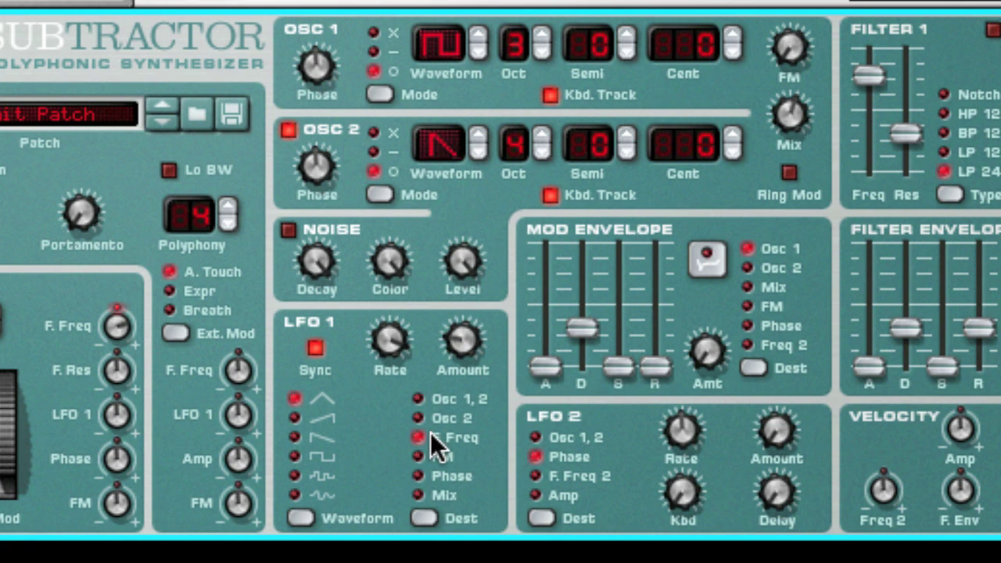
left_click_drag(438, 355, 447, 234)
left_click_drag(389, 341, 386, 412)
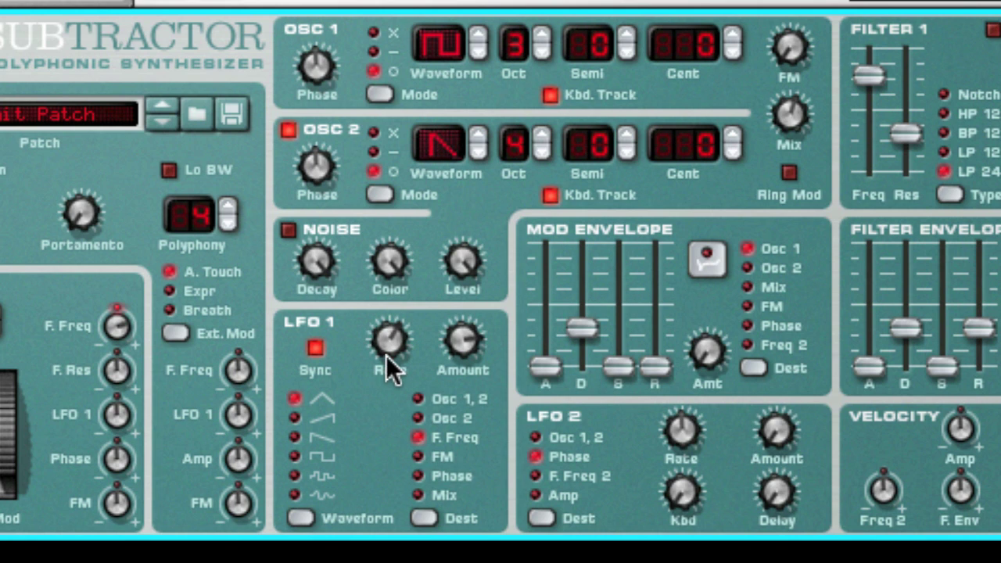
mouse_move(384, 342)
left_click_drag(384, 341, 391, 289)
left_click_drag(451, 334, 469, 508)
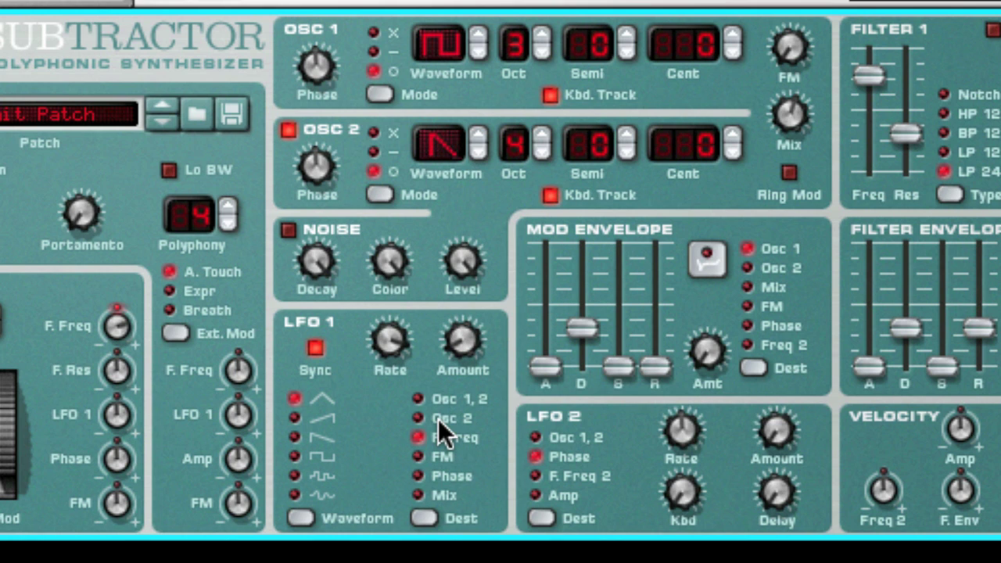
left_click_drag(384, 346, 387, 479)
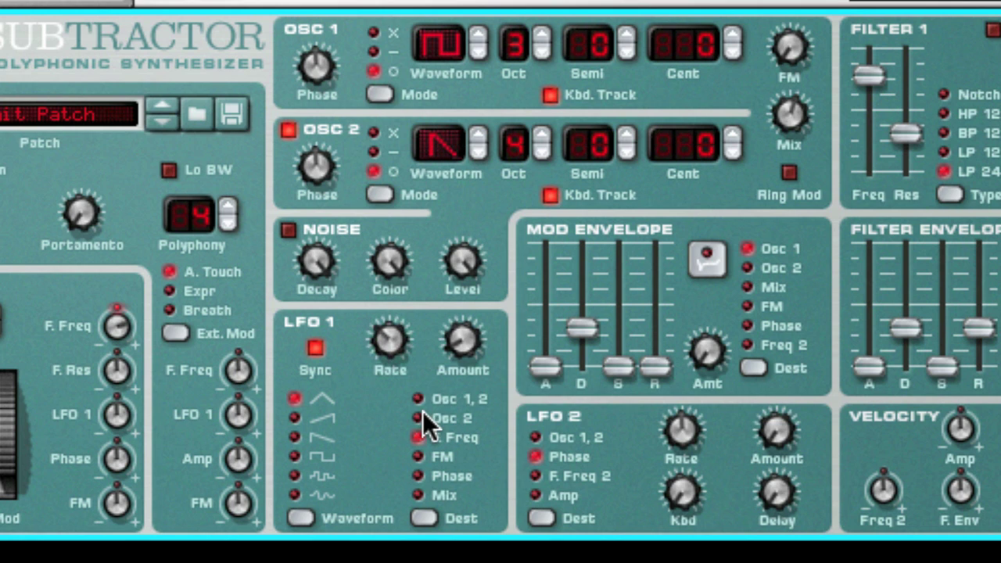
Step: Try FM and Phase as the LFO 1 destination
left_click(418, 459)
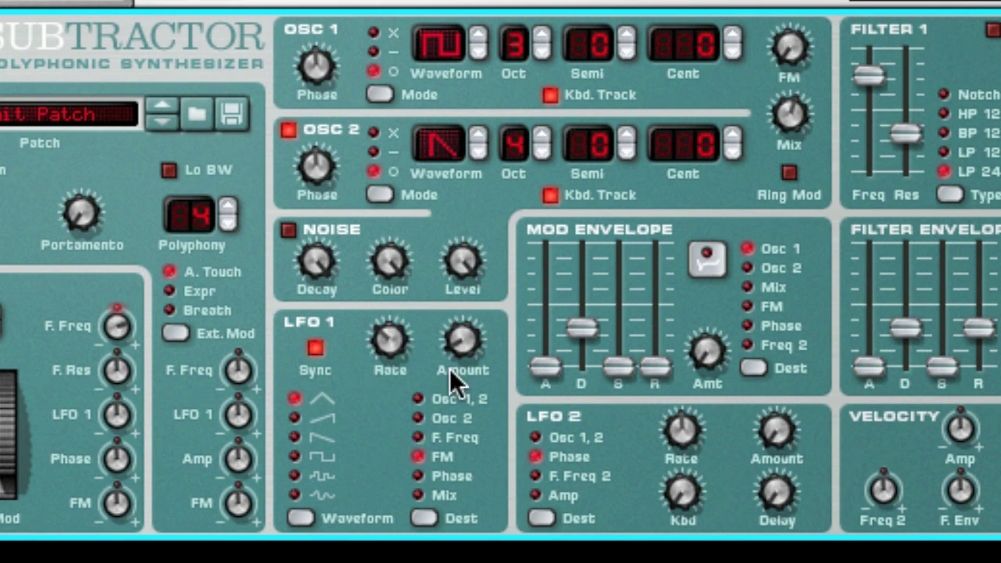
left_click(287, 129)
left_click(415, 476)
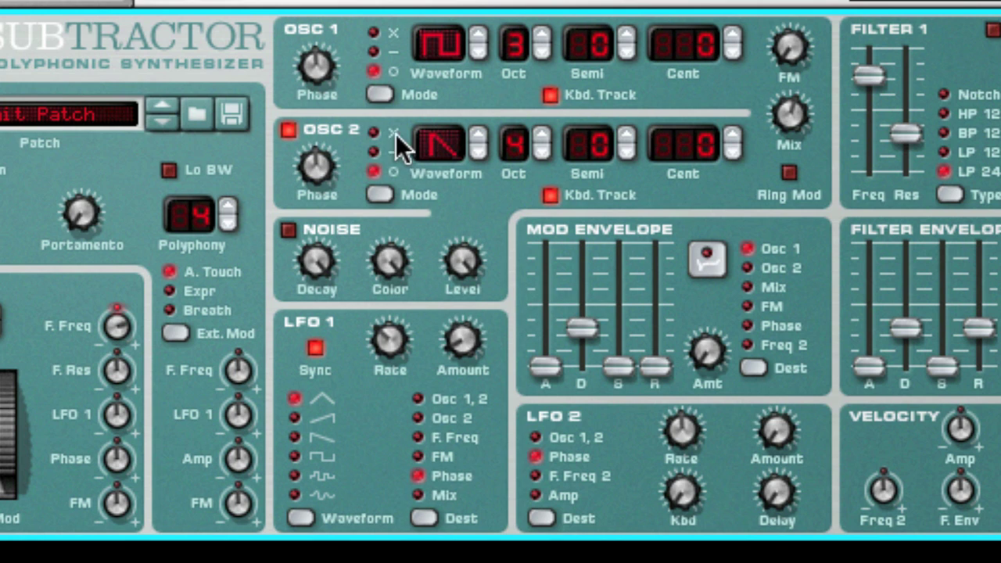
Step: Cycle through the phase modes of Osc 1 and Osc 2 and return both to mode o
left_click(379, 94)
left_click(380, 193)
left_click(380, 193)
left_click(380, 193)
left_click(377, 94)
left_click(378, 93)
Step: Route LFO 1 back to the filter frequency, raise its amount to maximum and adjust its rate
left_click(418, 437)
left_click_drag(482, 352, 472, 138)
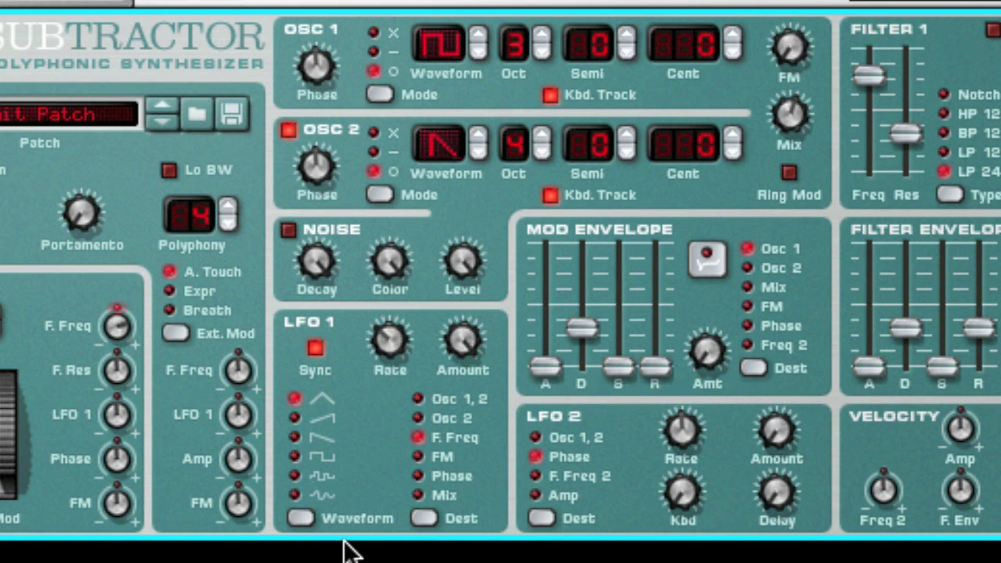
left_click_drag(392, 347, 392, 259)
Step: Turn off LFO 1 sync with the rate at 72 and compare its waveforms, ending on the triangle wave
left_click(315, 347)
left_click_drag(386, 346, 388, 405)
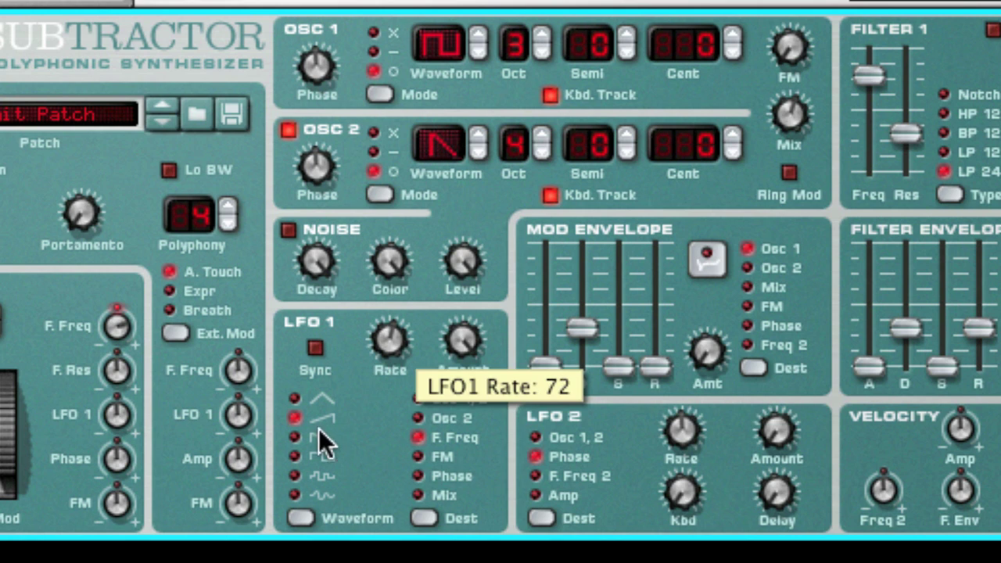
left_click(294, 456)
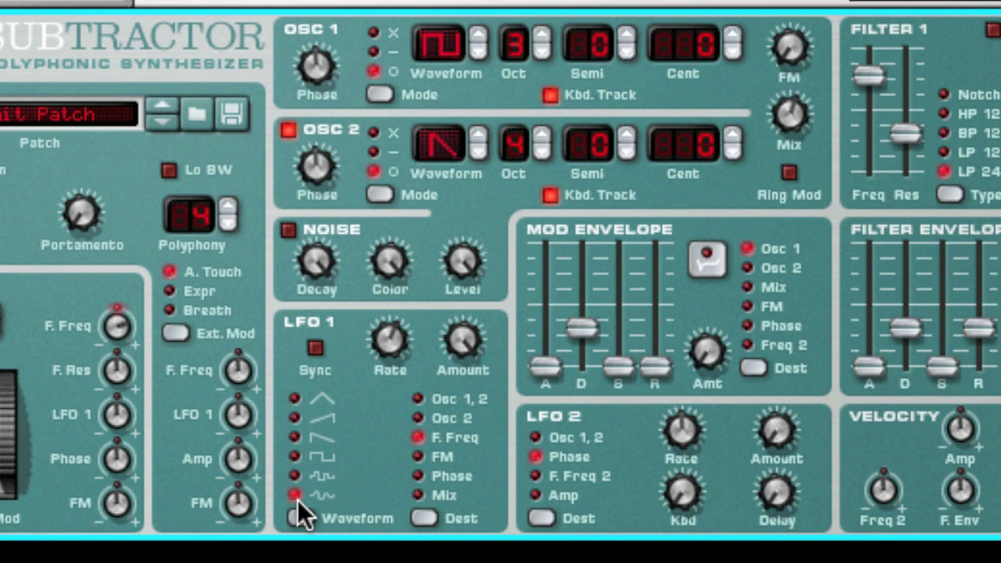
left_click(295, 399)
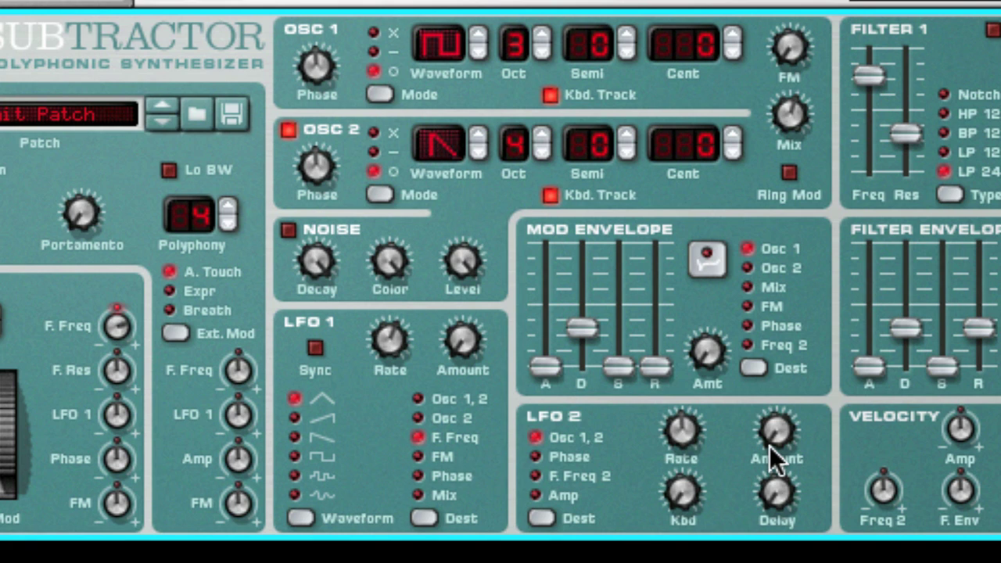
Step: Raise the LFO 2 amount to maximum and compare its destinations, ending on Amp
mouse_move(771, 440)
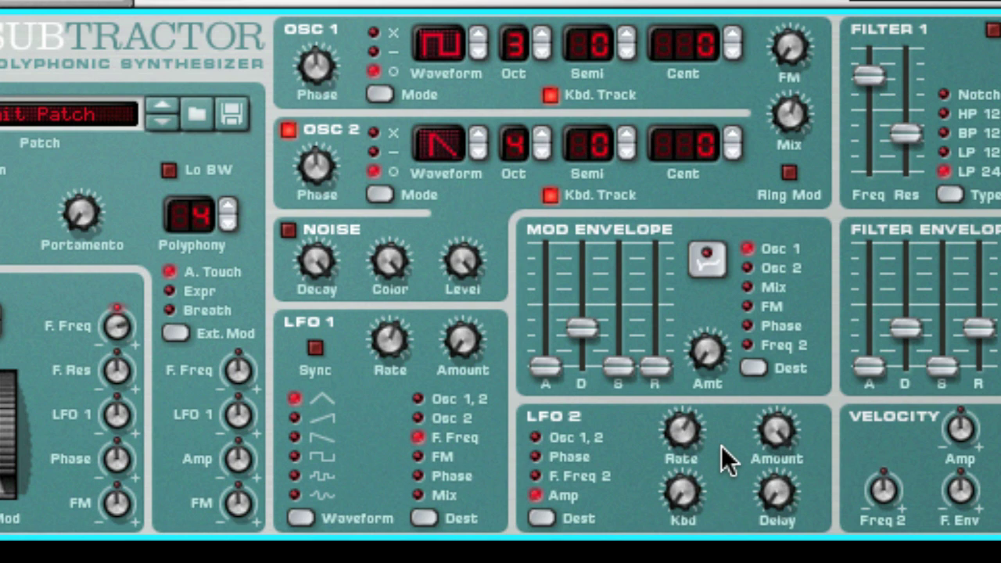
mouse_move(679, 440)
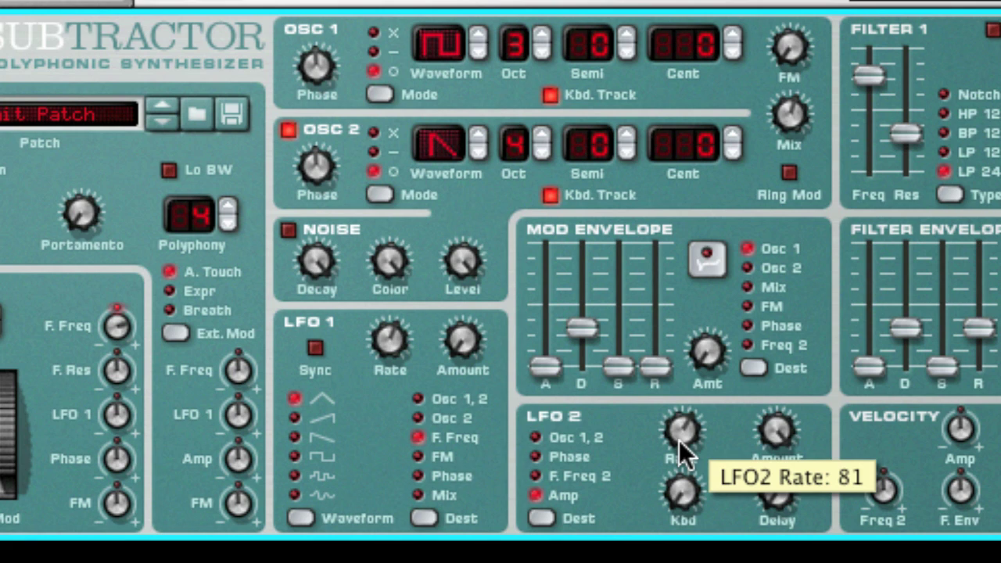
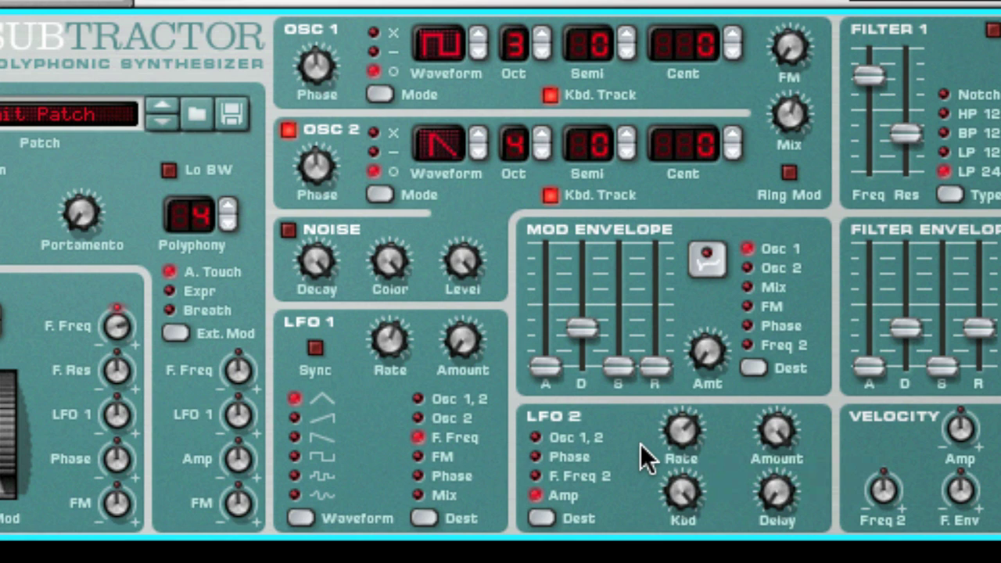
left_click(536, 451)
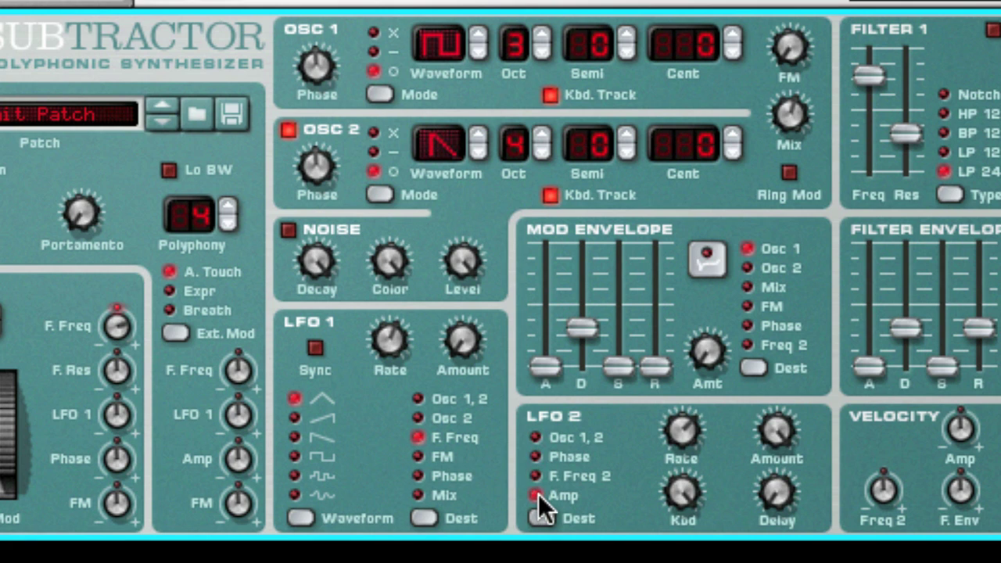
left_click(536, 437)
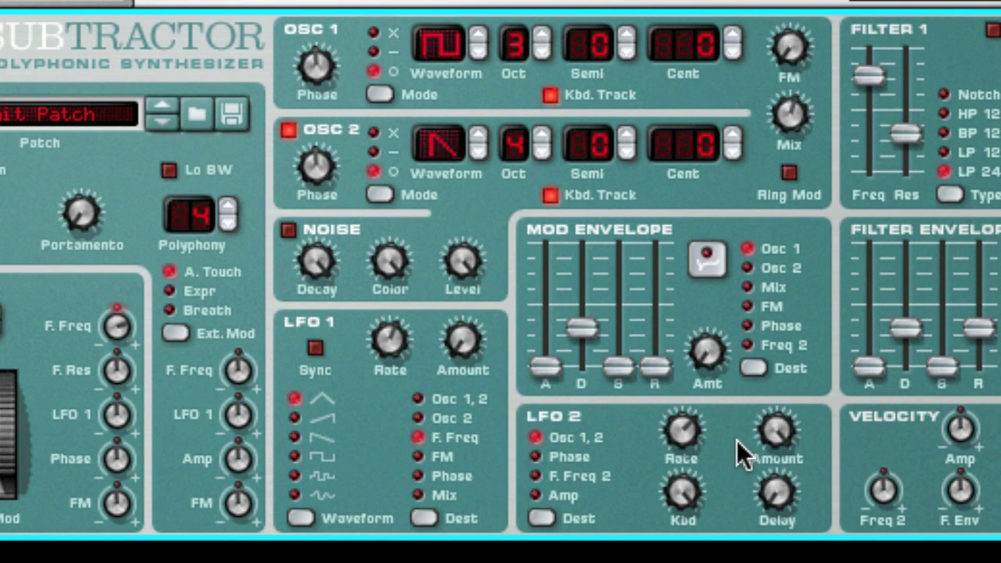
left_click(538, 493)
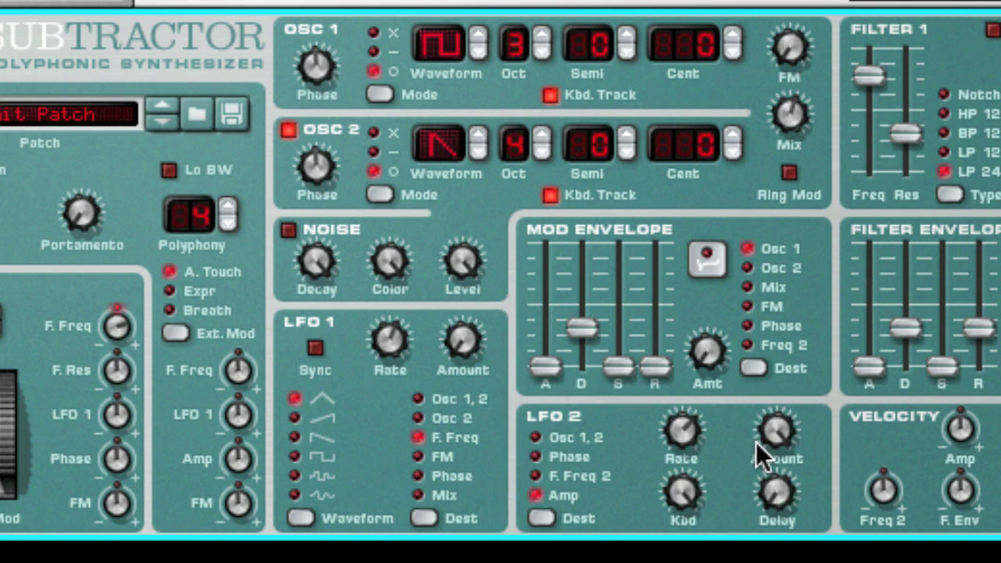
Step: Try different delay times for LFO 2 and set the delay to 11
mouse_move(781, 490)
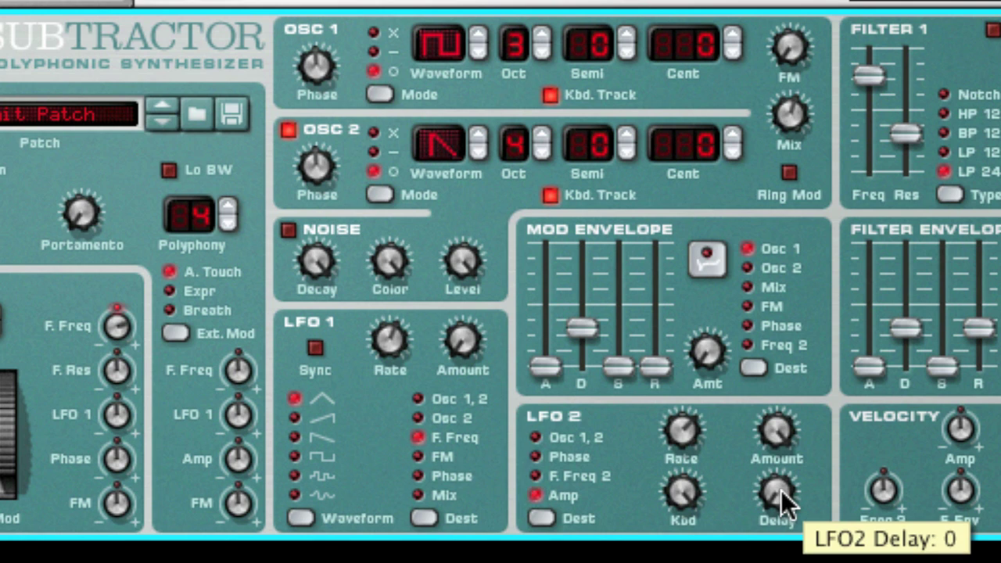
left_click_drag(781, 489, 776, 467)
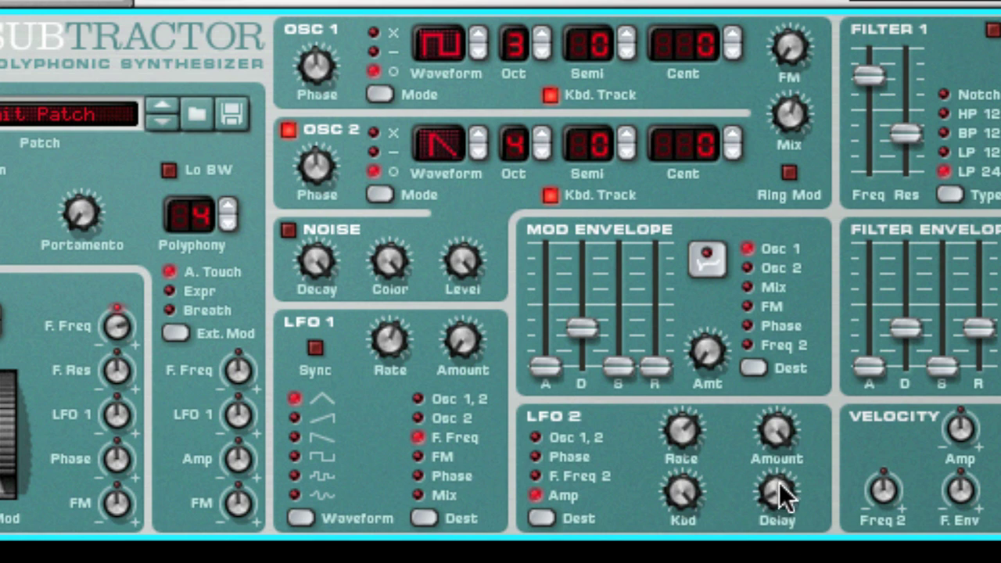
mouse_move(783, 493)
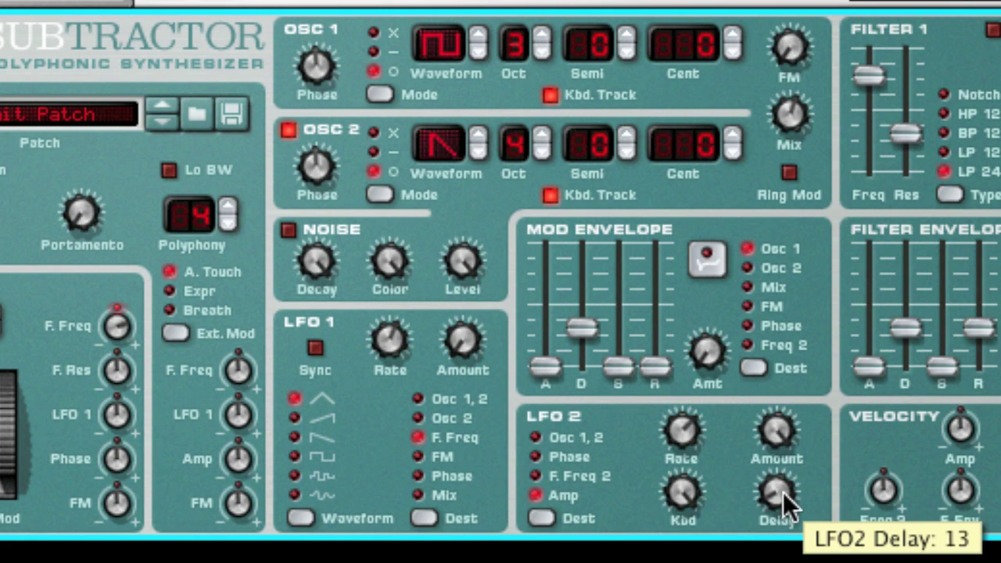
left_click_drag(783, 492, 782, 499)
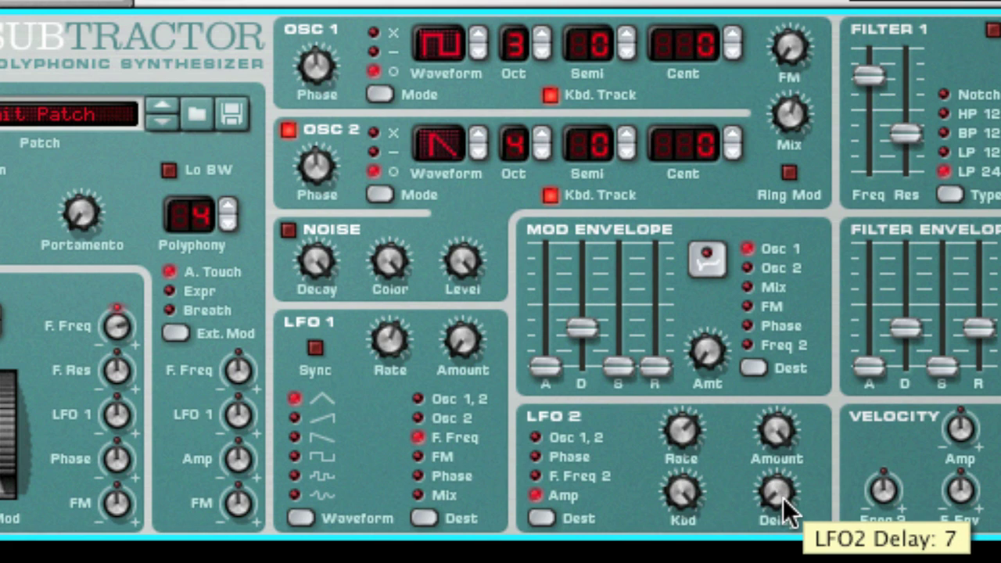
left_click_drag(782, 498, 783, 491)
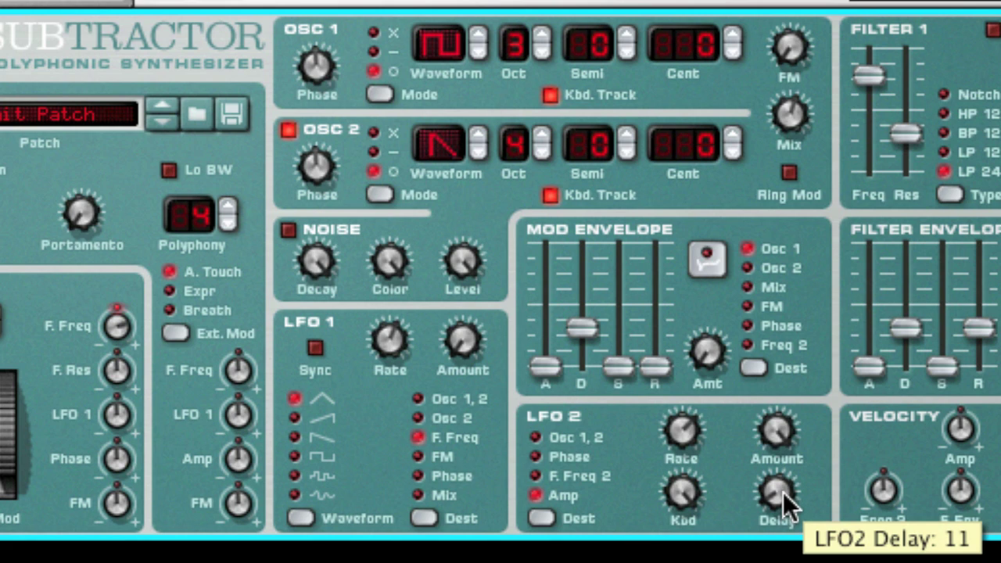
Step: Reduce the LFO 2 delay to 5
left_click_drag(782, 492, 784, 501)
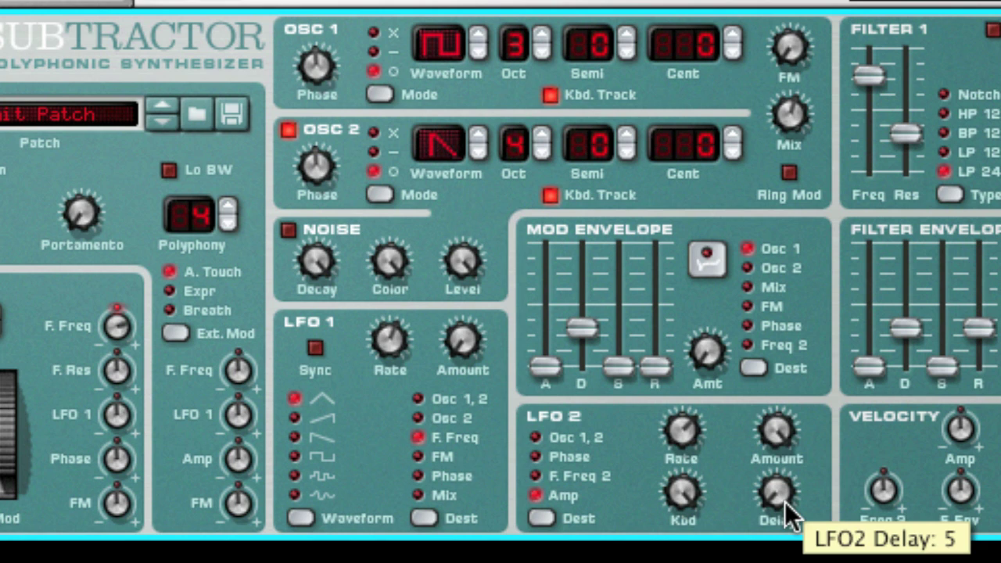
mouse_move(782, 438)
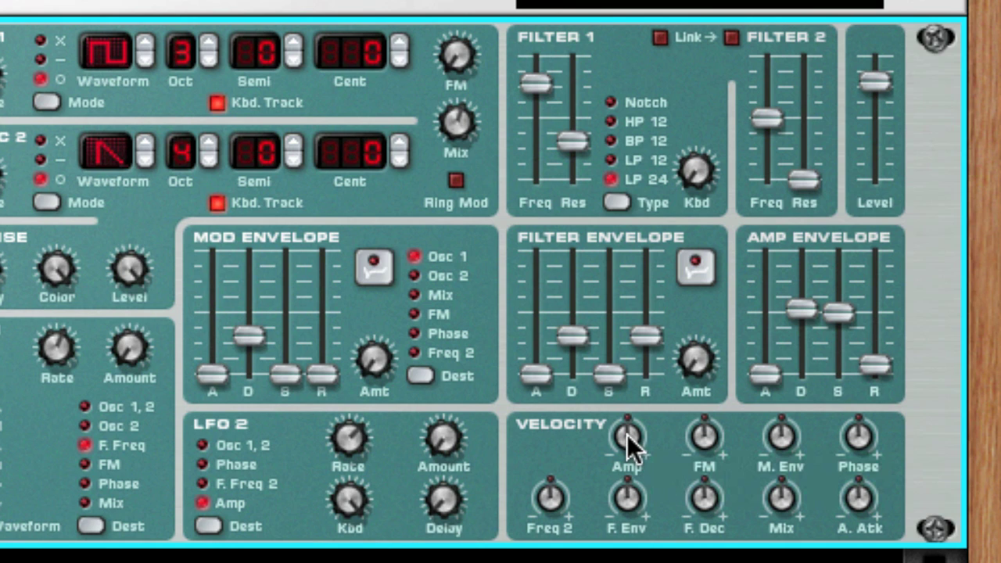
Step: Try Amp velocity amounts of 63, 48 and a negative value, and return the amount to 0
mouse_move(627, 435)
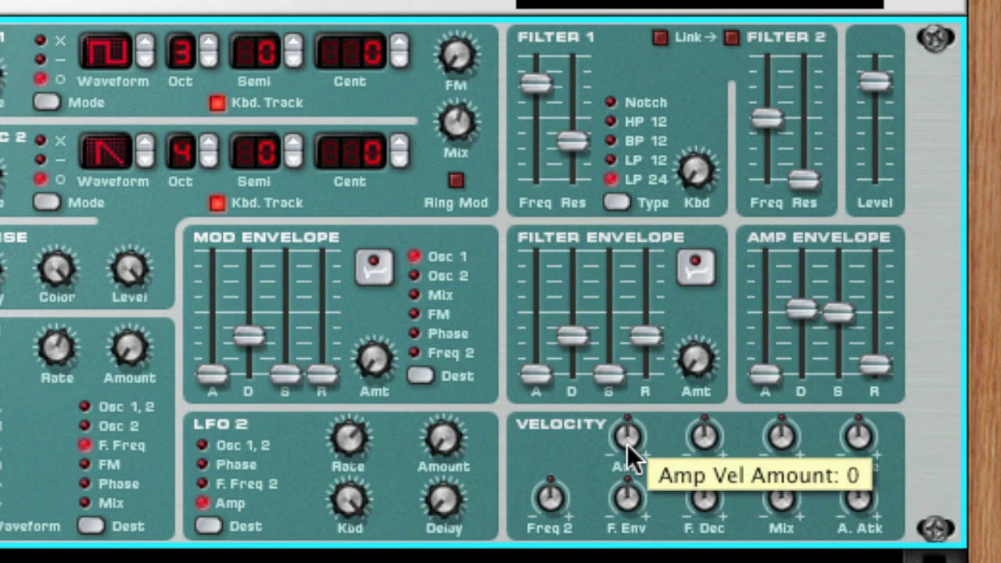
left_click_drag(627, 444, 633, 317)
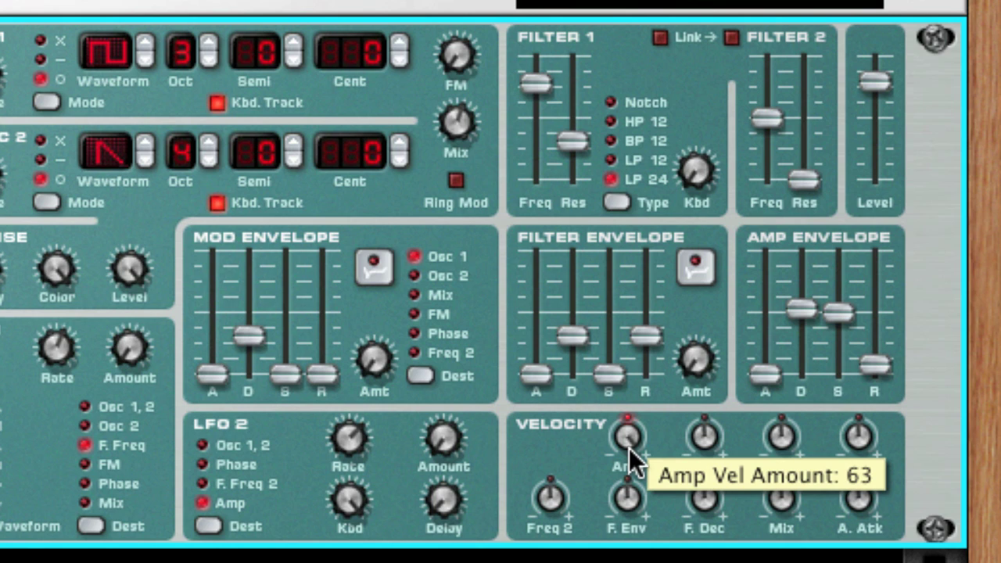
left_click_drag(629, 448, 632, 486)
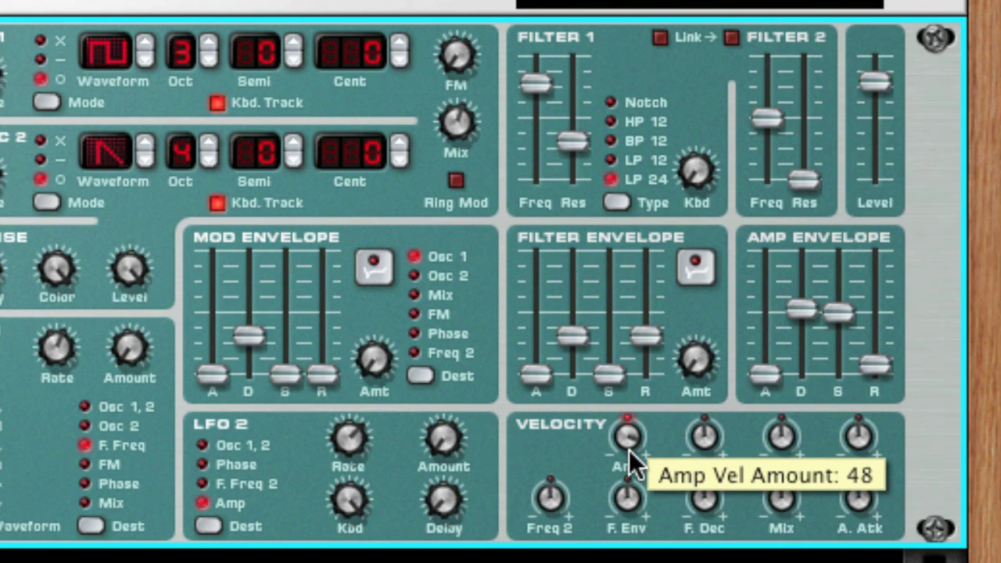
left_click_drag(629, 450, 657, 554)
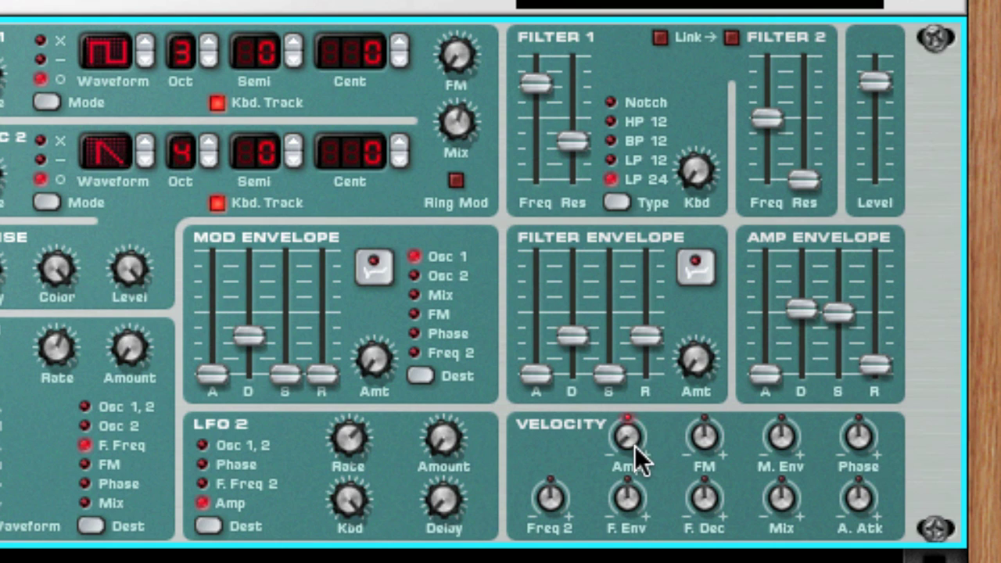
left_click_drag(635, 442, 625, 394)
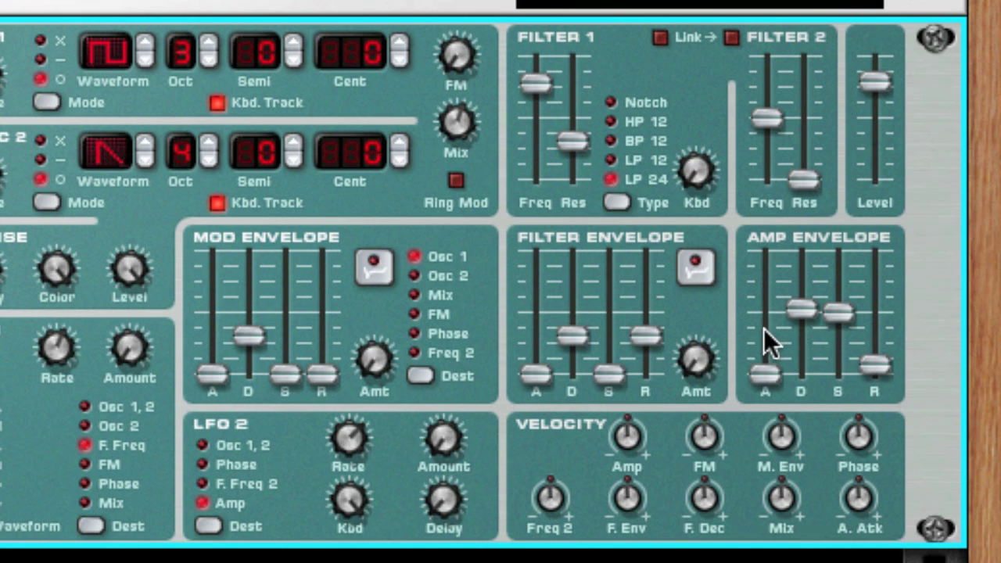
Step: Raise the amp envelope's attack time and try different velocity amounts for the amp attack
left_click_drag(775, 384, 775, 338)
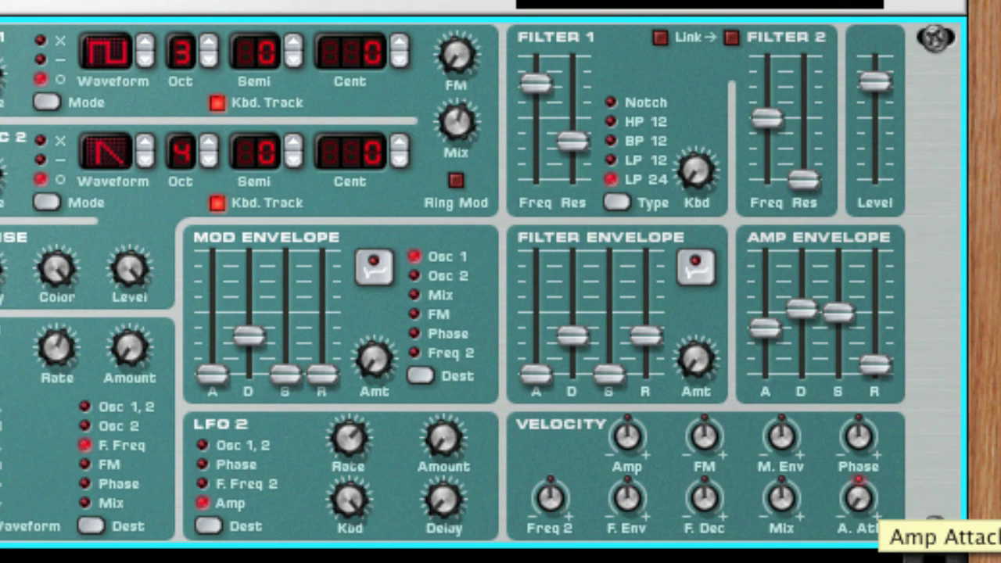
left_click_drag(862, 500, 876, 525)
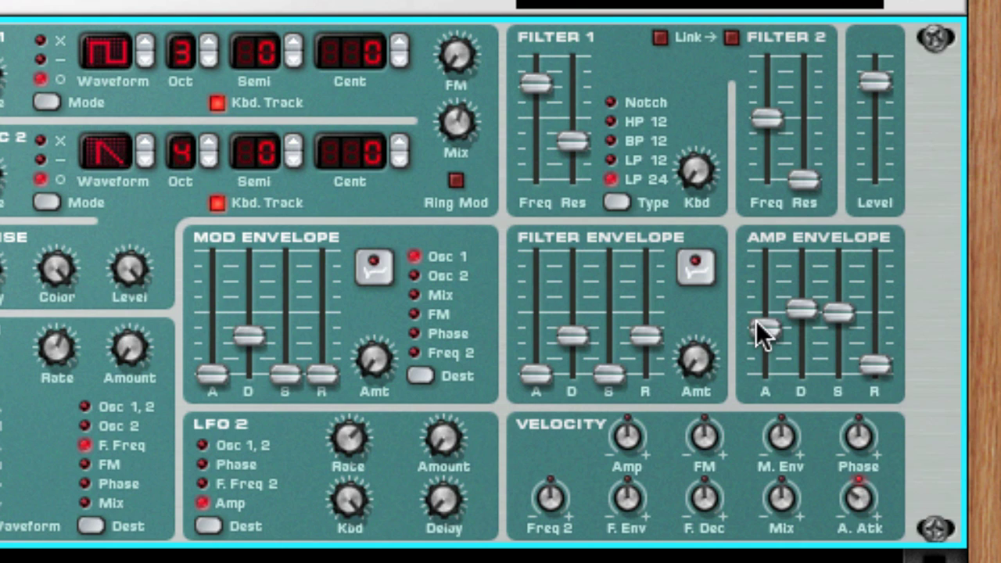
left_click_drag(757, 320, 760, 304)
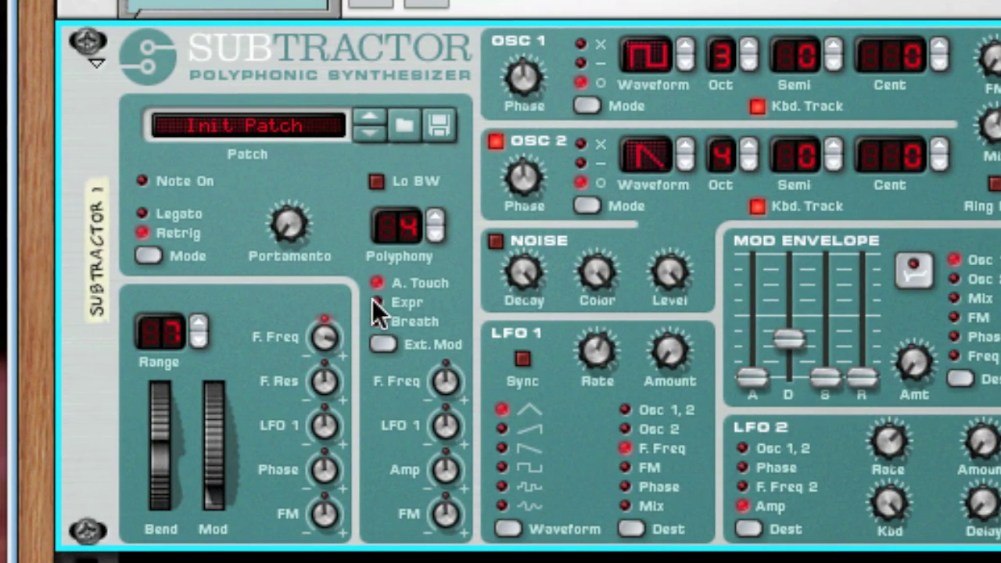
Step: Cycle the external modulation source through Expr and Breath, ending on A. Touch
left_click(387, 341)
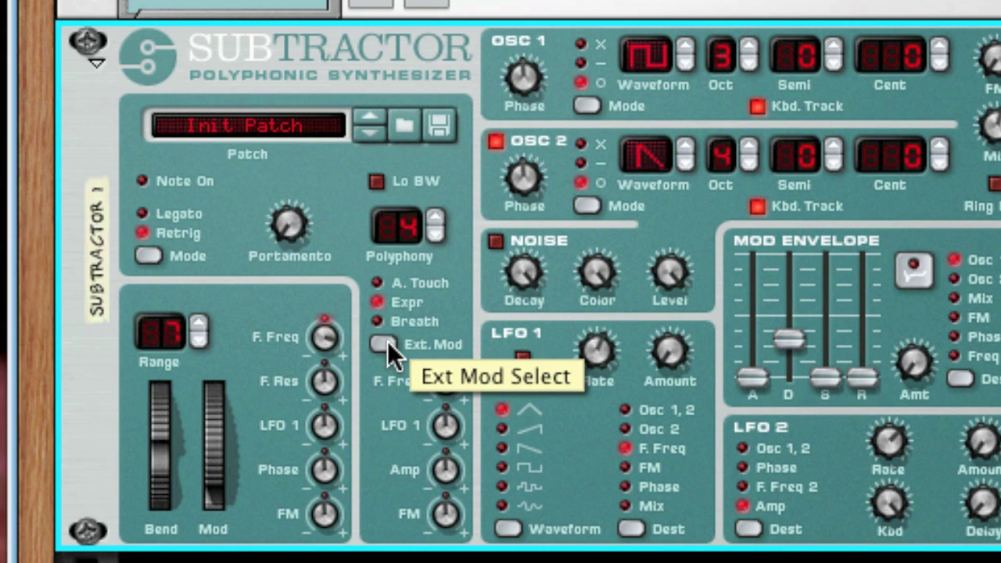
left_click(387, 339)
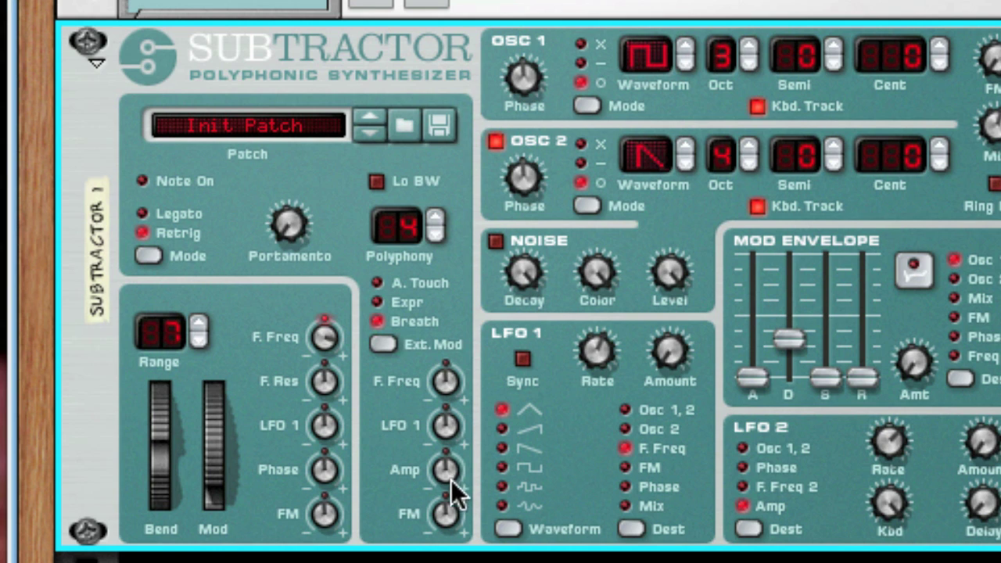
left_click(380, 339)
Step: Try the pitch bend wheel, set its range to 12 and lower the mod wheel's filter frequency amount
left_click_drag(172, 438, 173, 456)
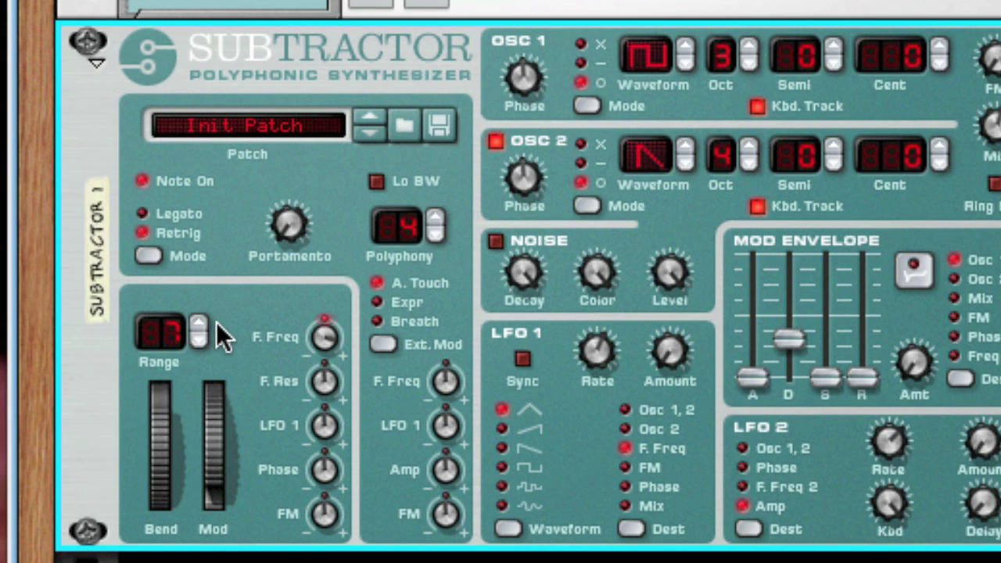
left_click(201, 323)
left_click(201, 320)
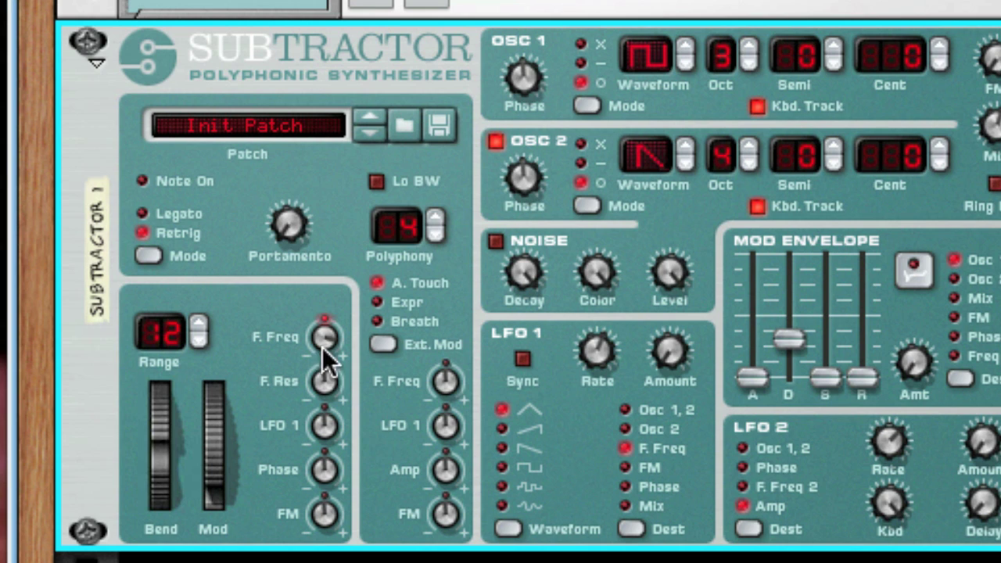
left_click_drag(327, 355, 328, 407)
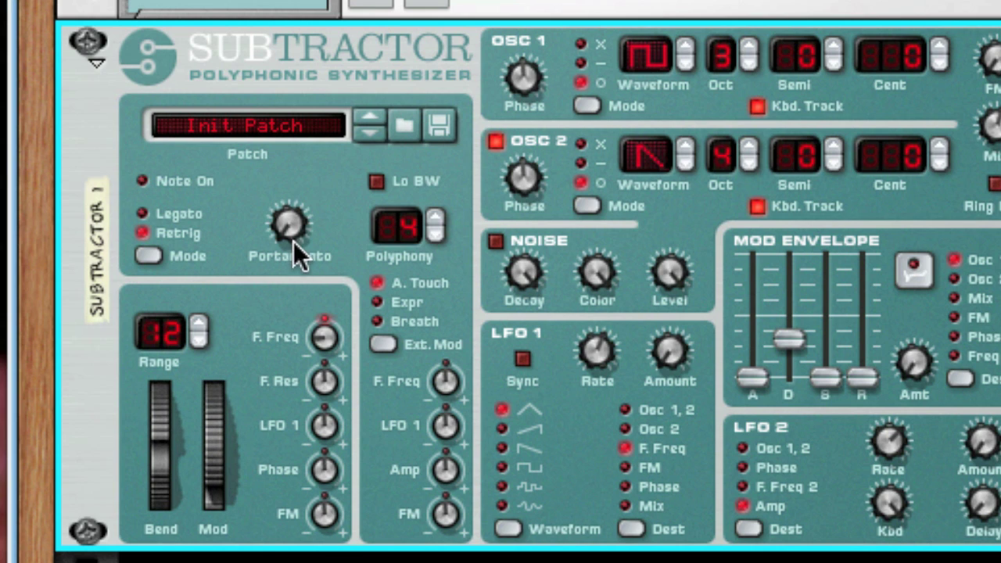
Step: Try portamento at 35 and at other settings, and turn it back down to minimum
left_click_drag(293, 230, 293, 162)
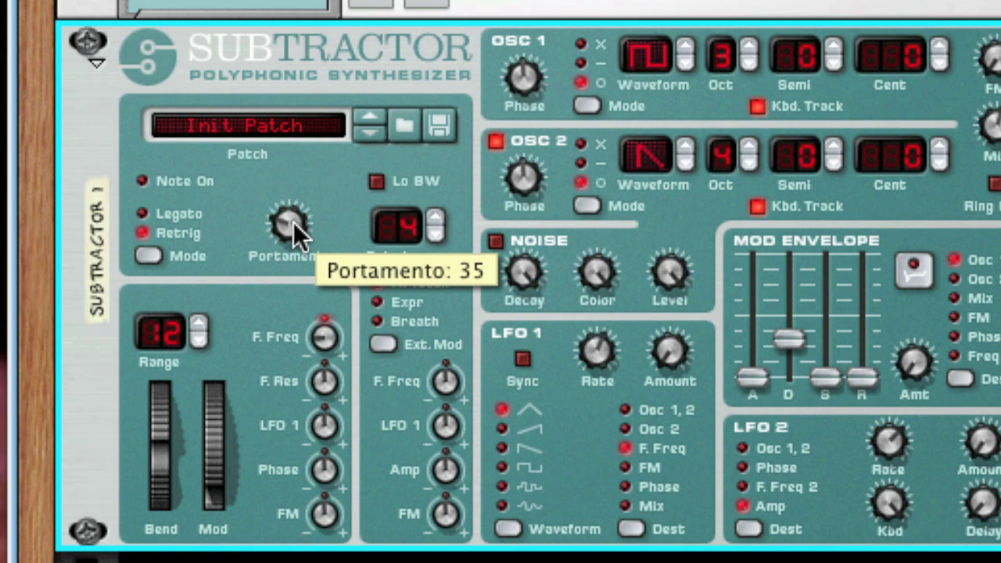
left_click_drag(293, 226, 286, 92)
left_click_drag(279, 225, 302, 339)
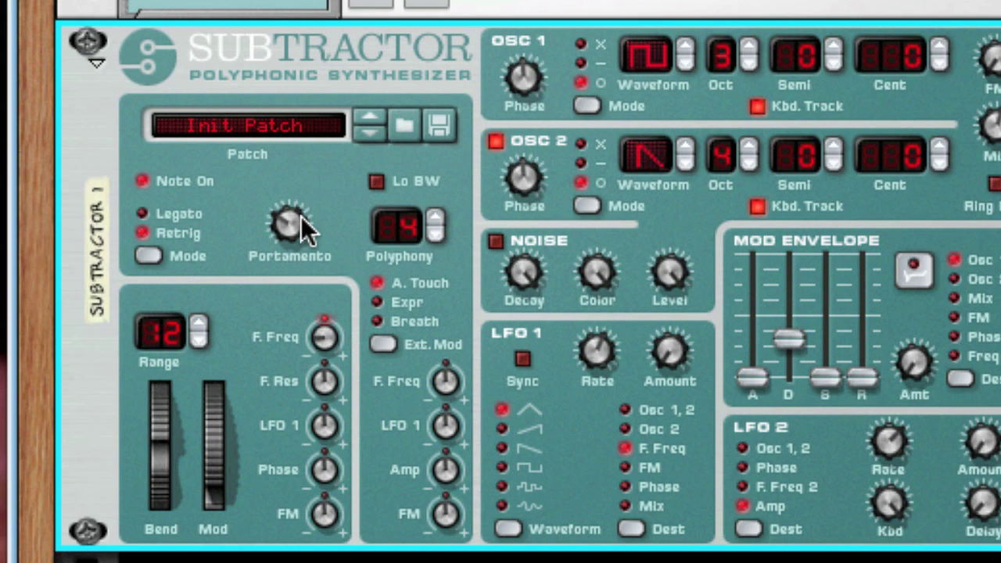
mouse_move(291, 220)
left_click_drag(291, 219, 291, 487)
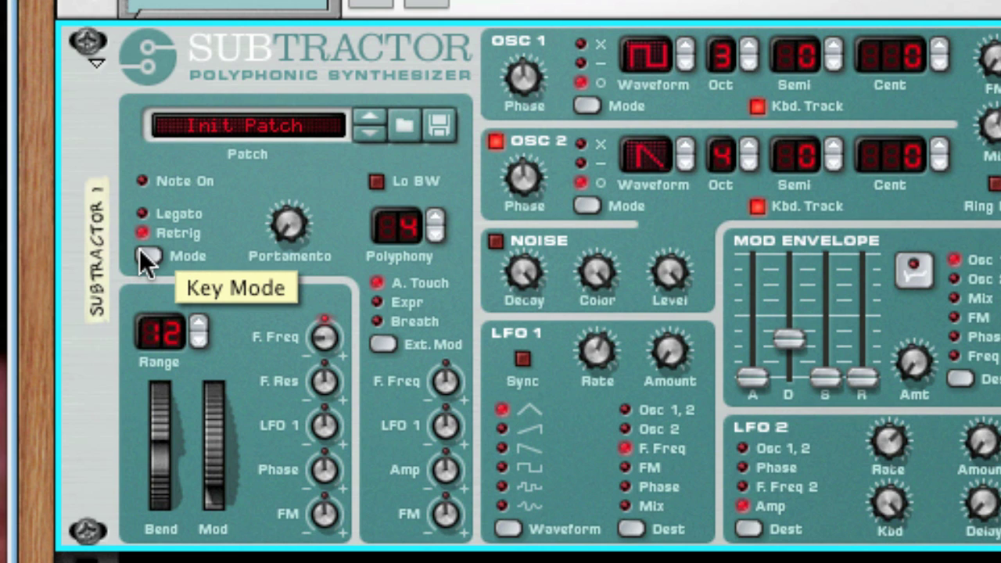
Step: Switch the key mode to Legato and set the polyphony to 1
left_click(140, 251)
left_click(439, 233)
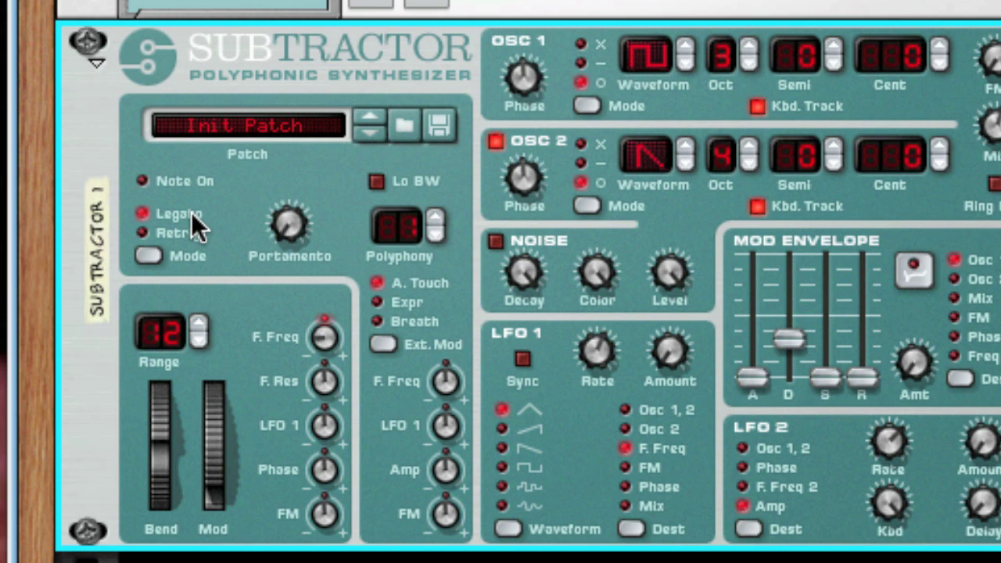
Step: Switch the key mode to Retrig and raise the polyphony to 16
left_click(143, 235)
left_click(439, 213)
left_click_drag(439, 212, 438, 213)
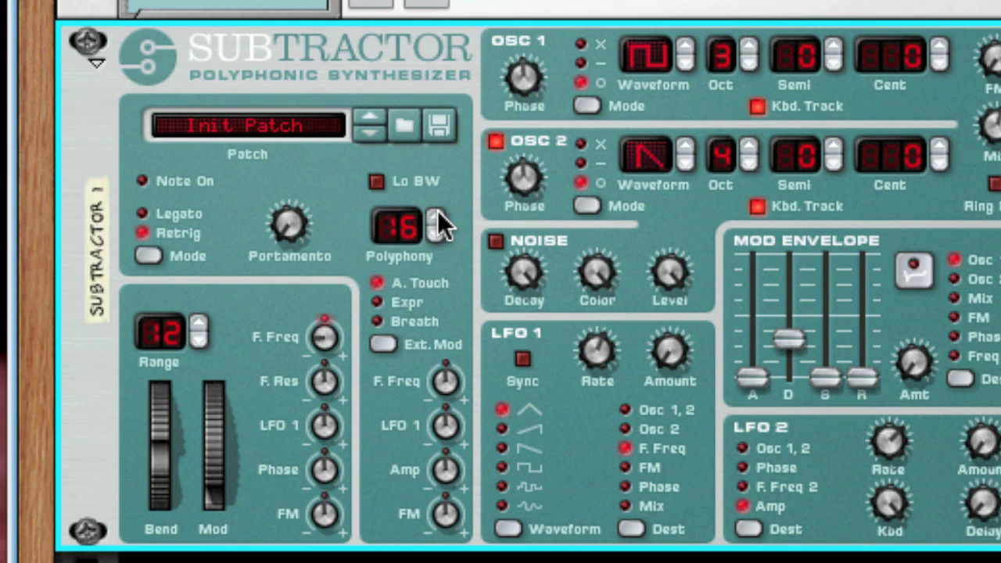
left_click_drag(437, 212, 437, 212)
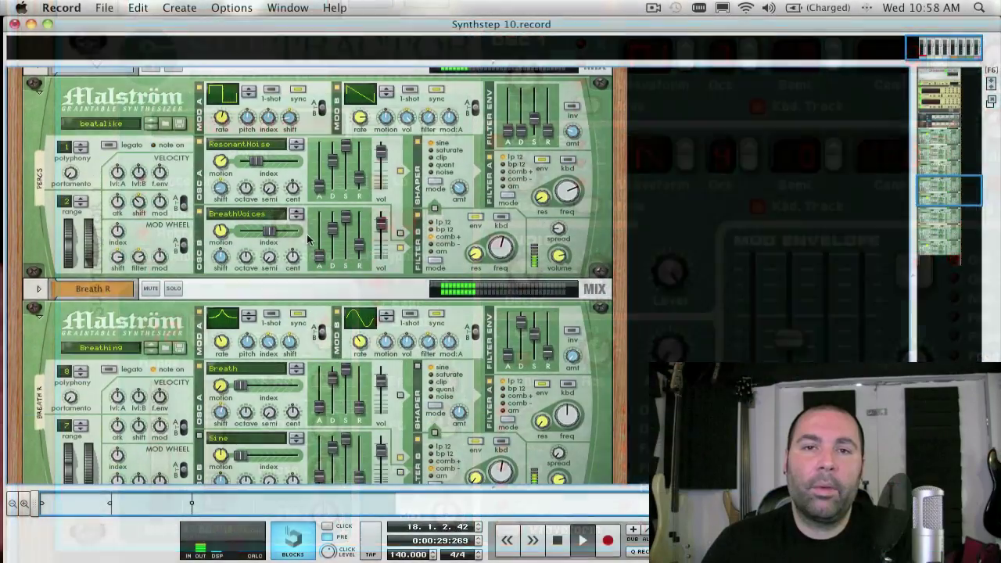
Step: Review the song's rack devices during playback, from the Malström synthesizers up to the master section
scroll(309, 238, "down", 10)
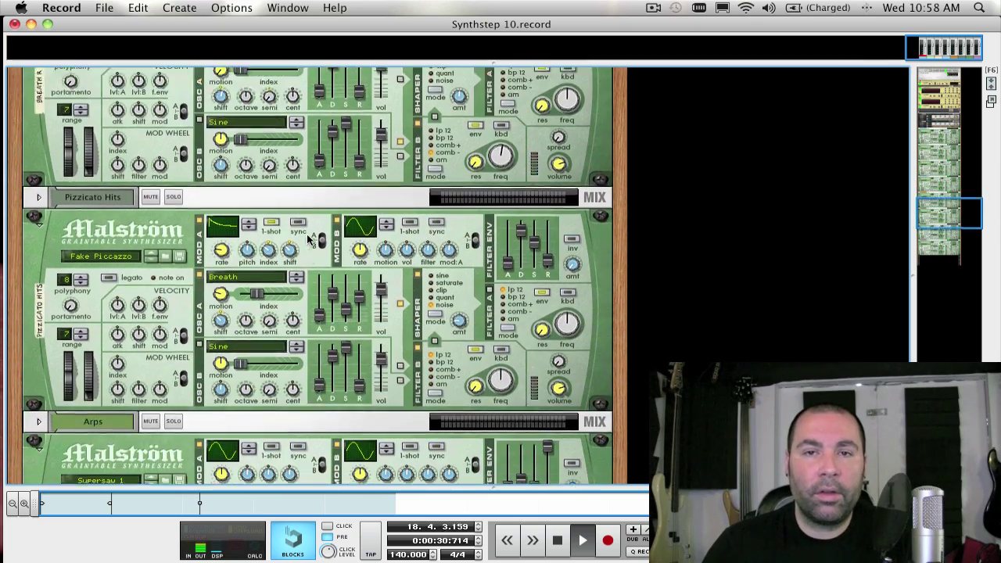
scroll(309, 238, "down", 10)
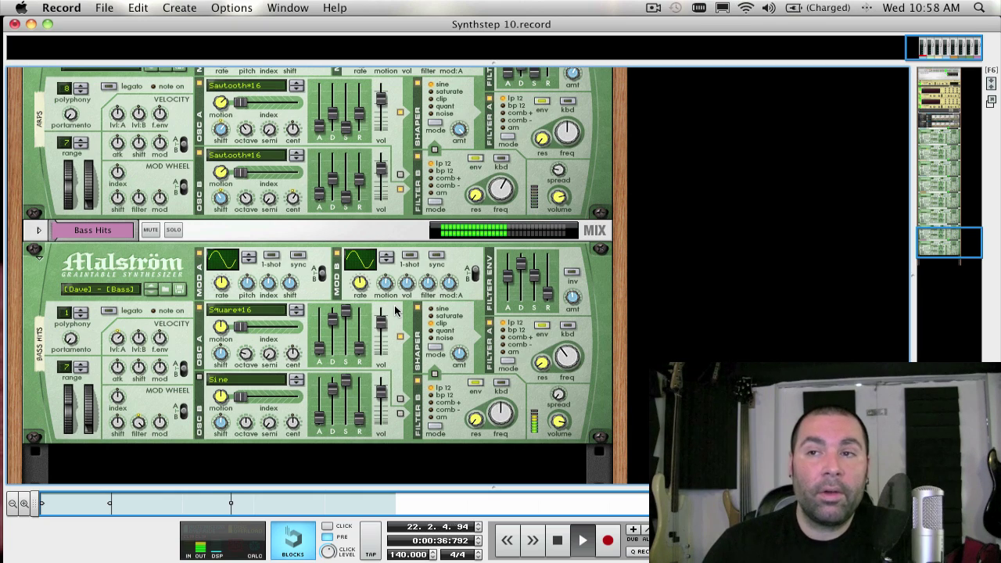
scroll(395, 311, "up", 7)
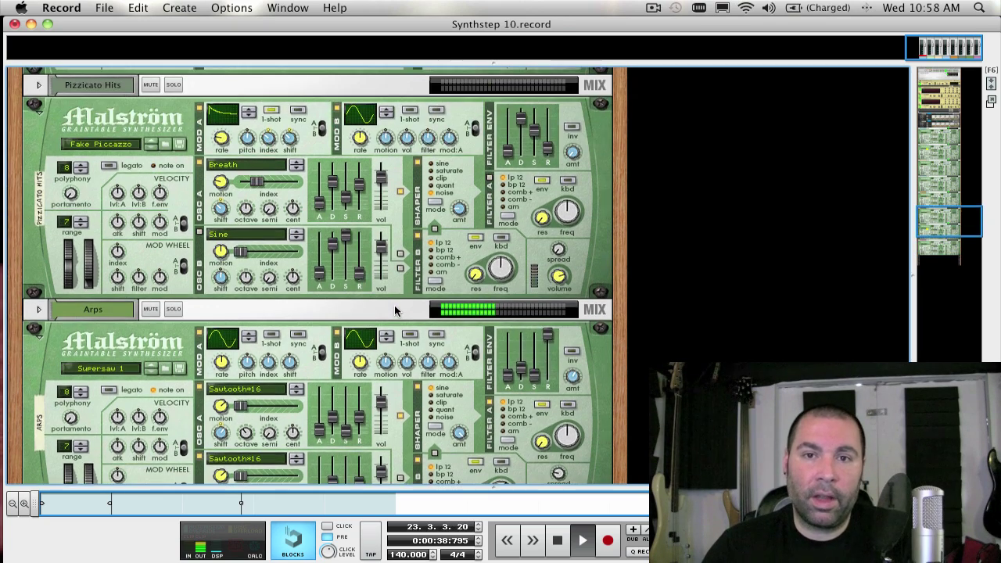
scroll(395, 311, "up", 10)
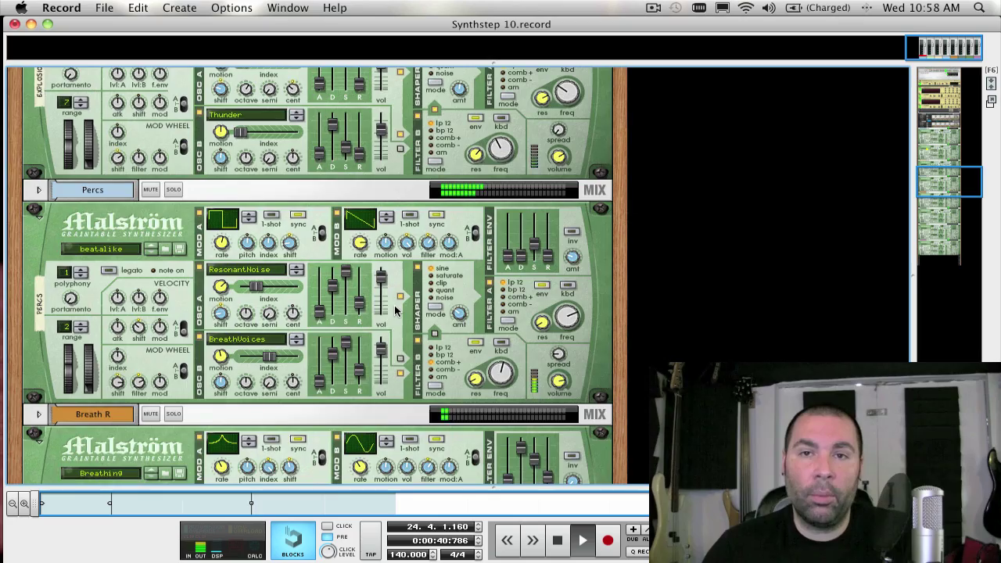
scroll(395, 311, "up", 10)
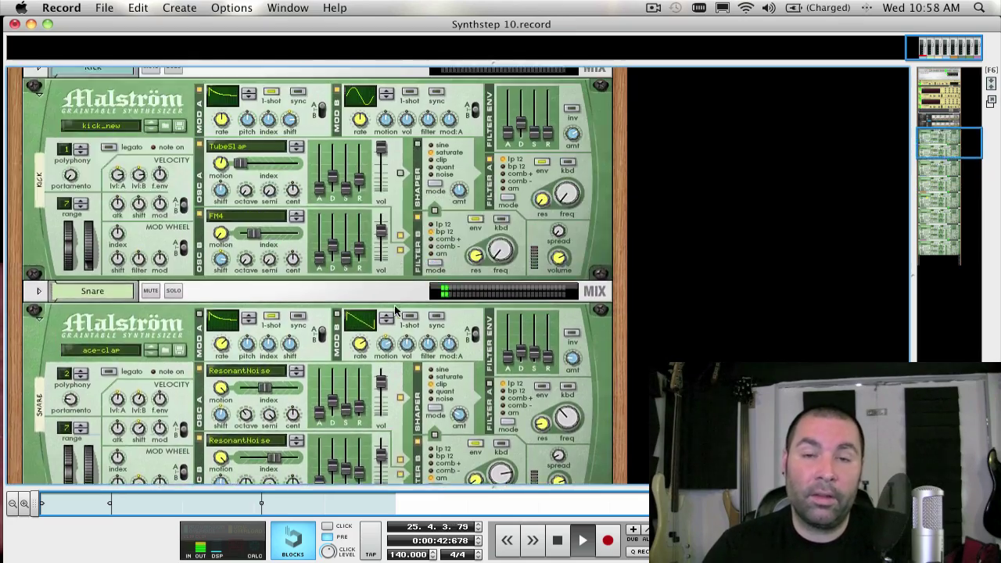
scroll(395, 311, "up", 8)
scroll(394, 311, "up", 5)
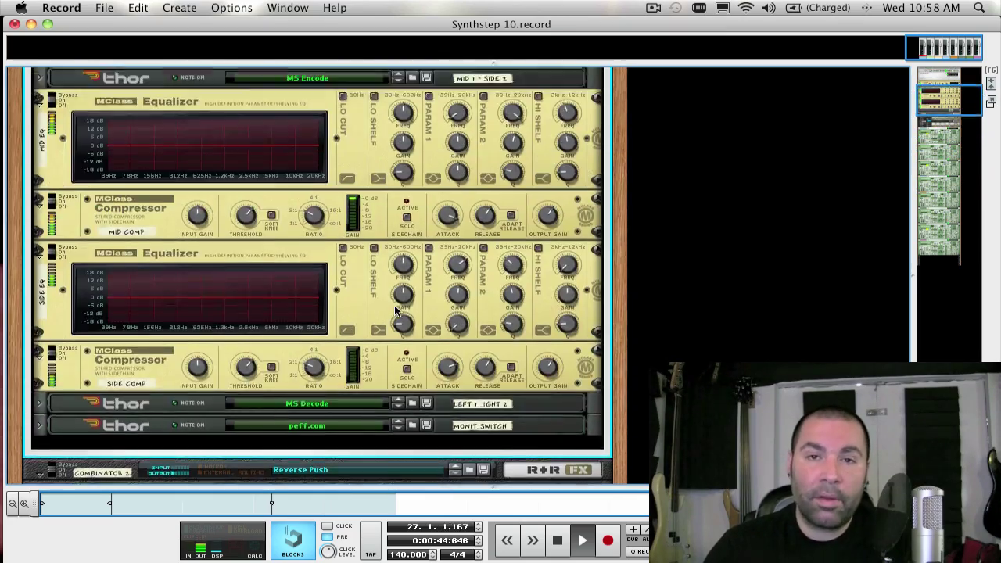
scroll(395, 312, "up", 5)
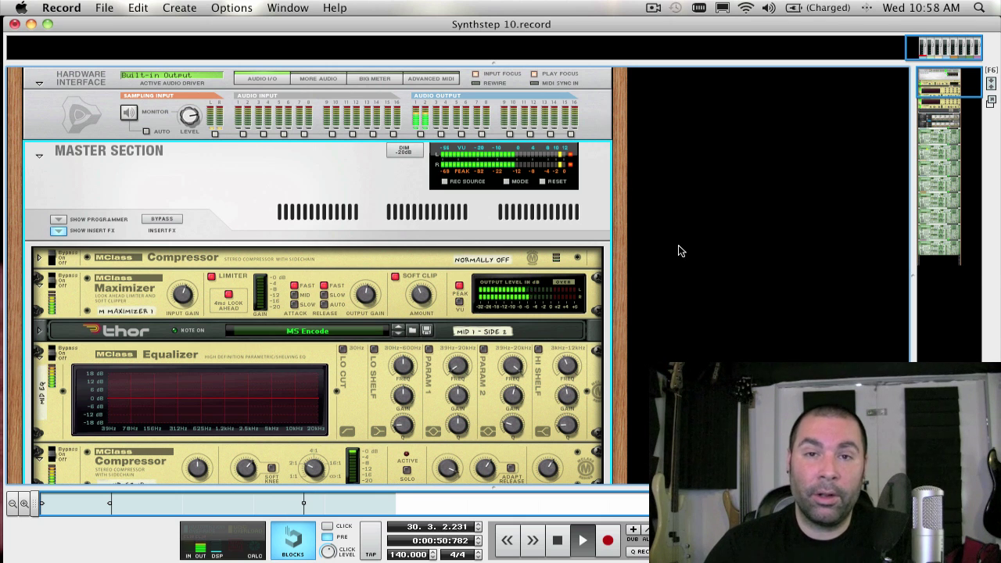
Step: Show the song's arrangement in the sequencer and examine the mixer's inserts, sends and channel faders
key("F7")
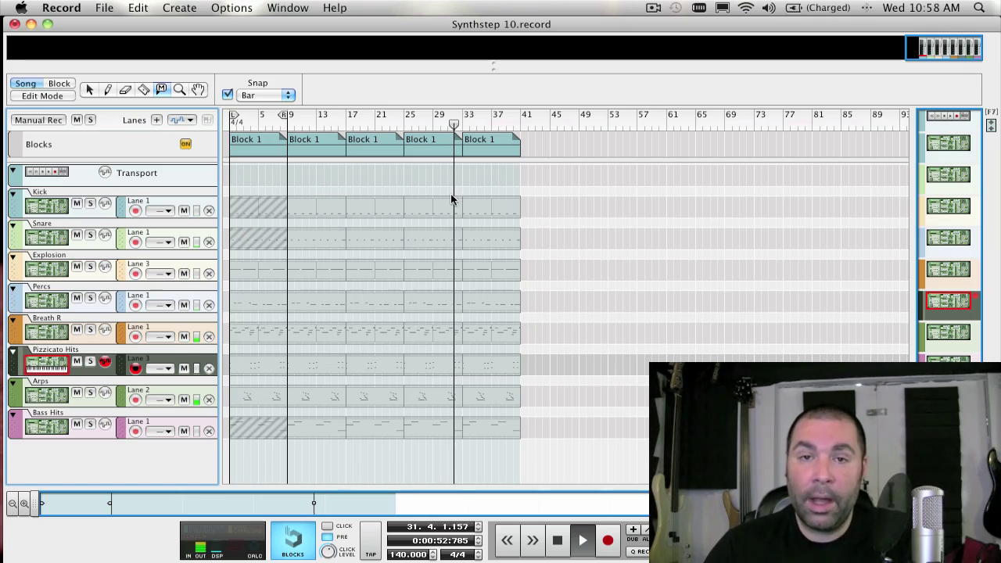
key("F5")
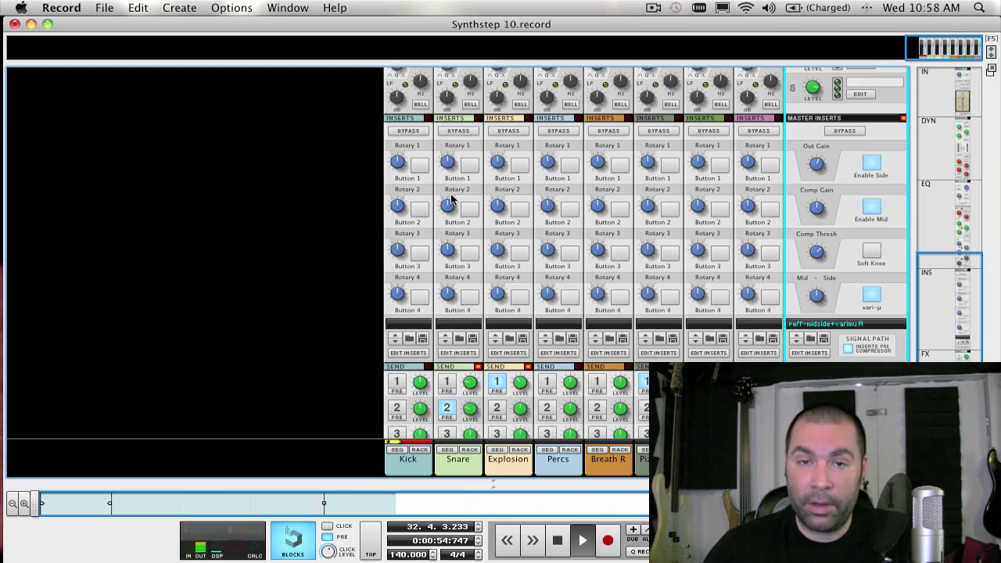
scroll(610, 227, "down", 5)
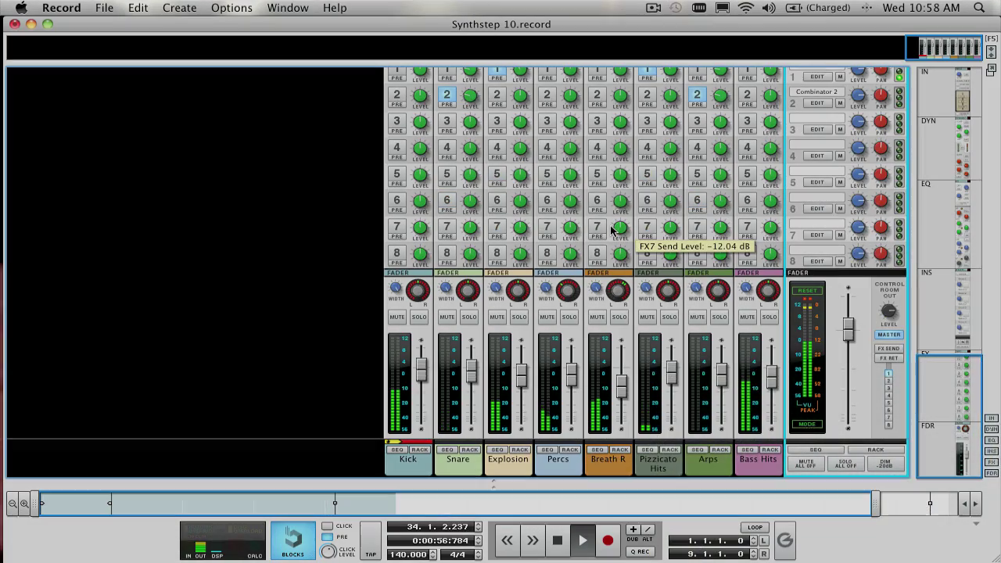